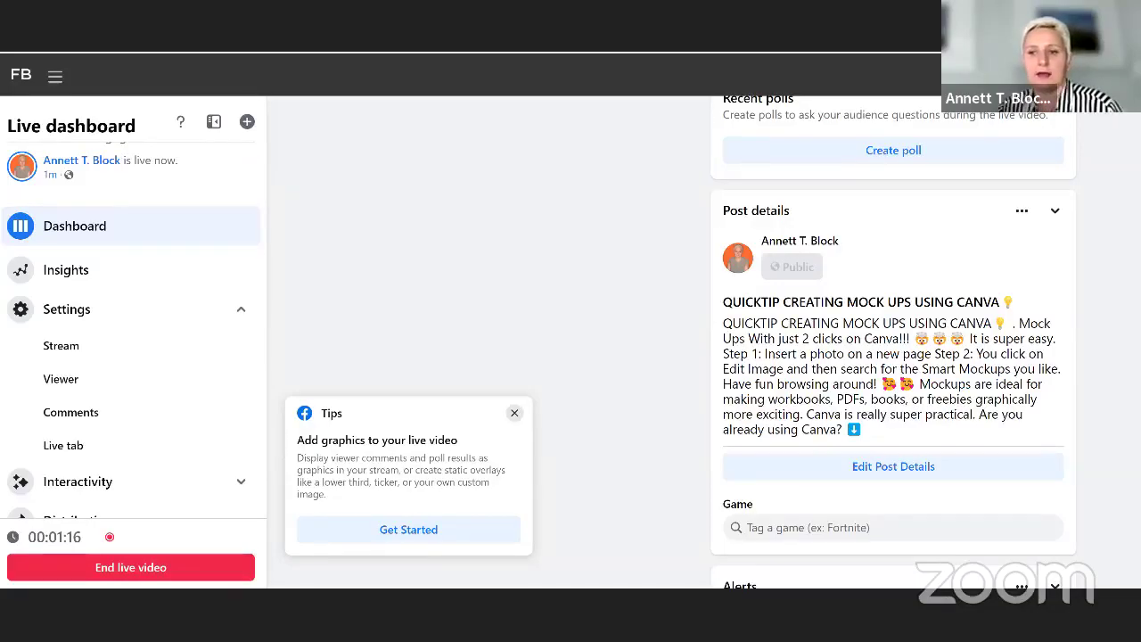
Return to the Canva design and show the Facebook post templates.
{"action": "key", "text": "alt+Tab"}
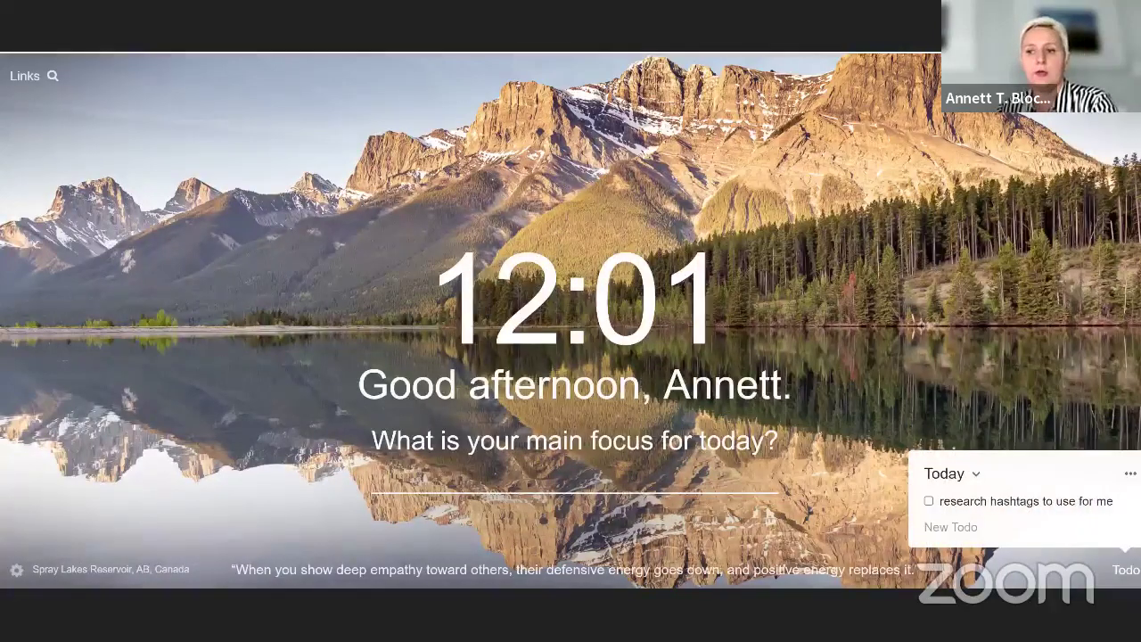
{"action": "key", "text": "ctrl+w"}
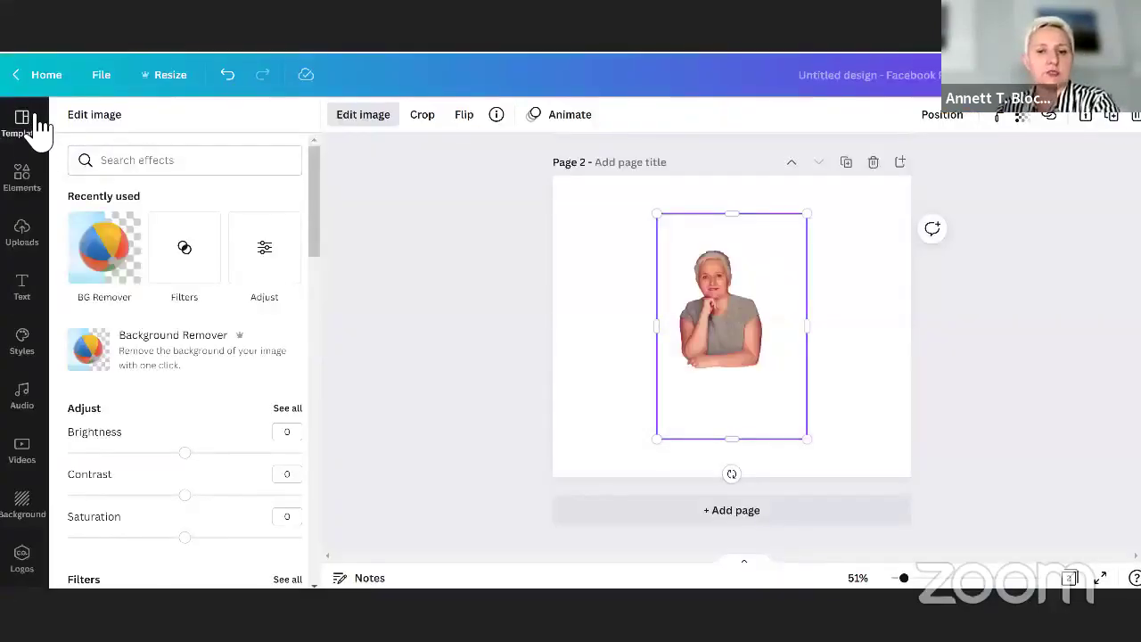
{"action": "left_click", "coordinate": [40, 125]}
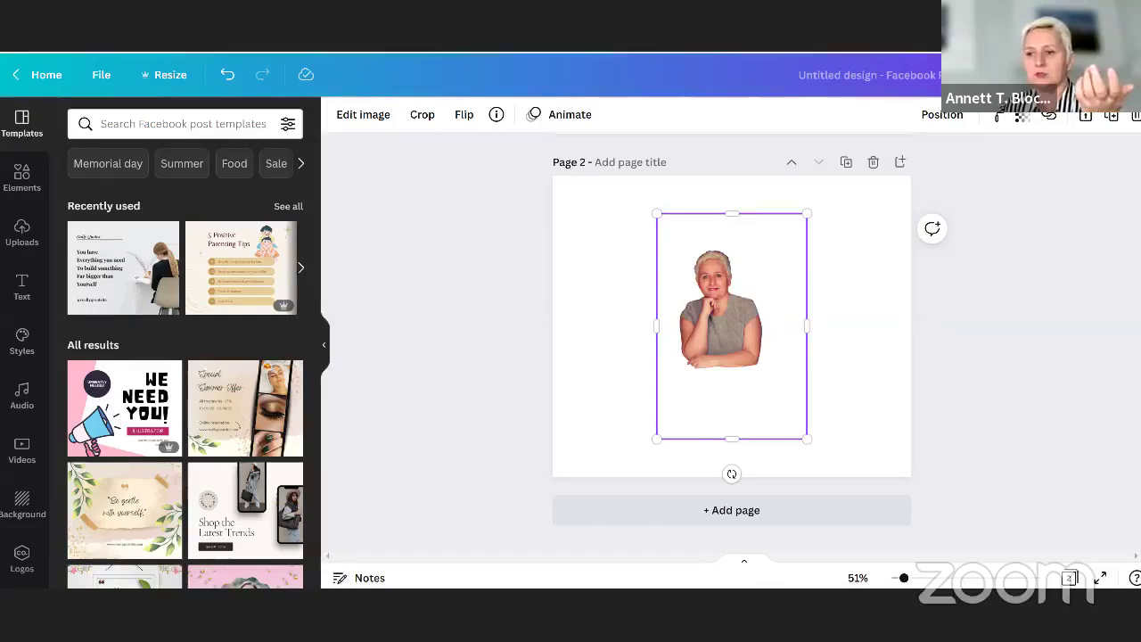
Load canva in a new Chrome tab to reach Canva's home page.
{"action": "key", "text": "ctrl+t"}
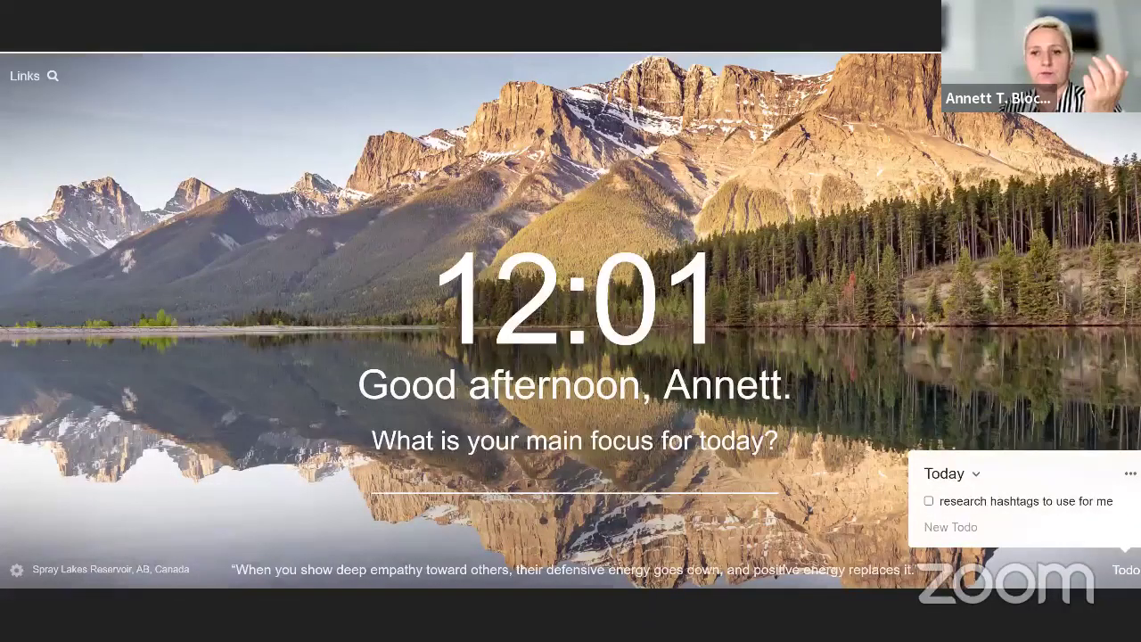
{"action": "type", "text": "canva"}
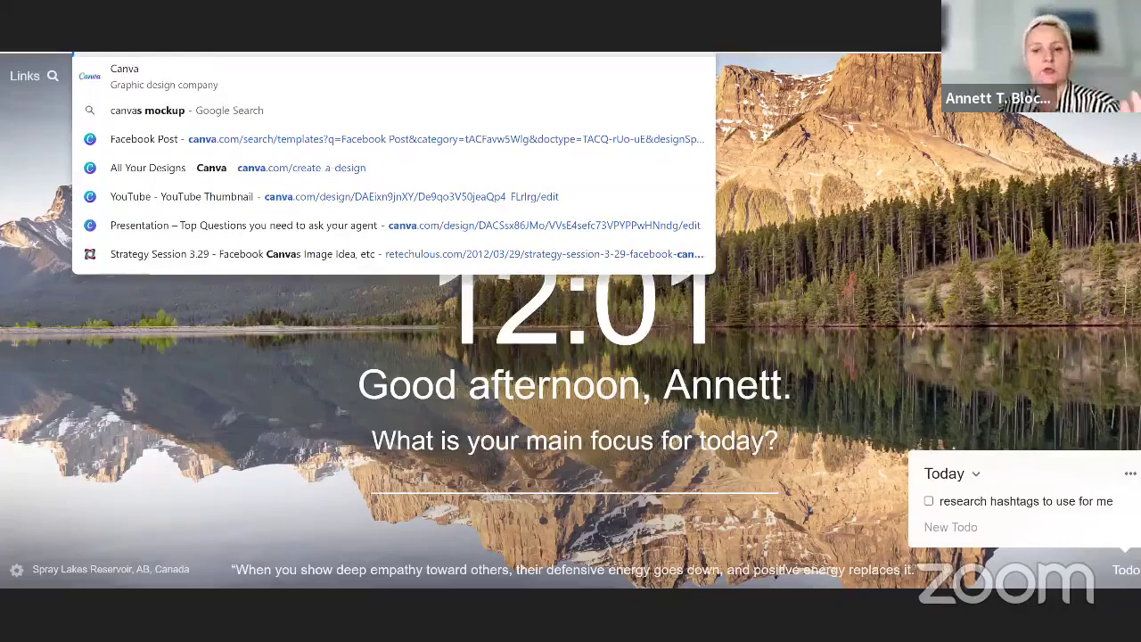
{"action": "key", "text": "Return"}
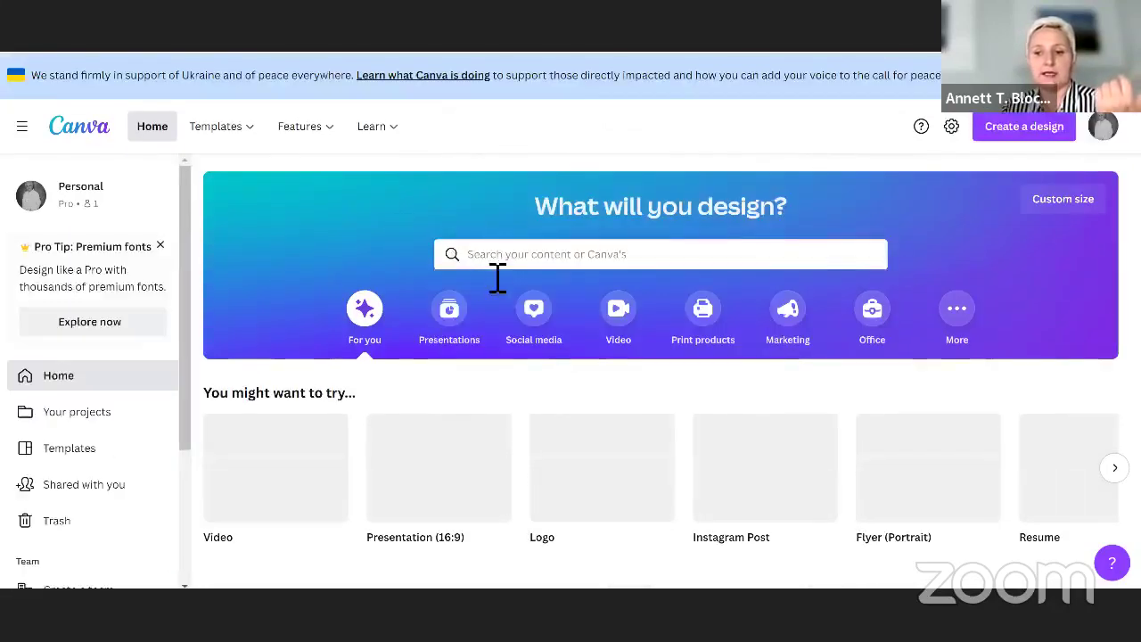
Search 'facebook pos' and create a 940 × 788 px Facebook Post design.
{"action": "left_click", "coordinate": [500, 256]}
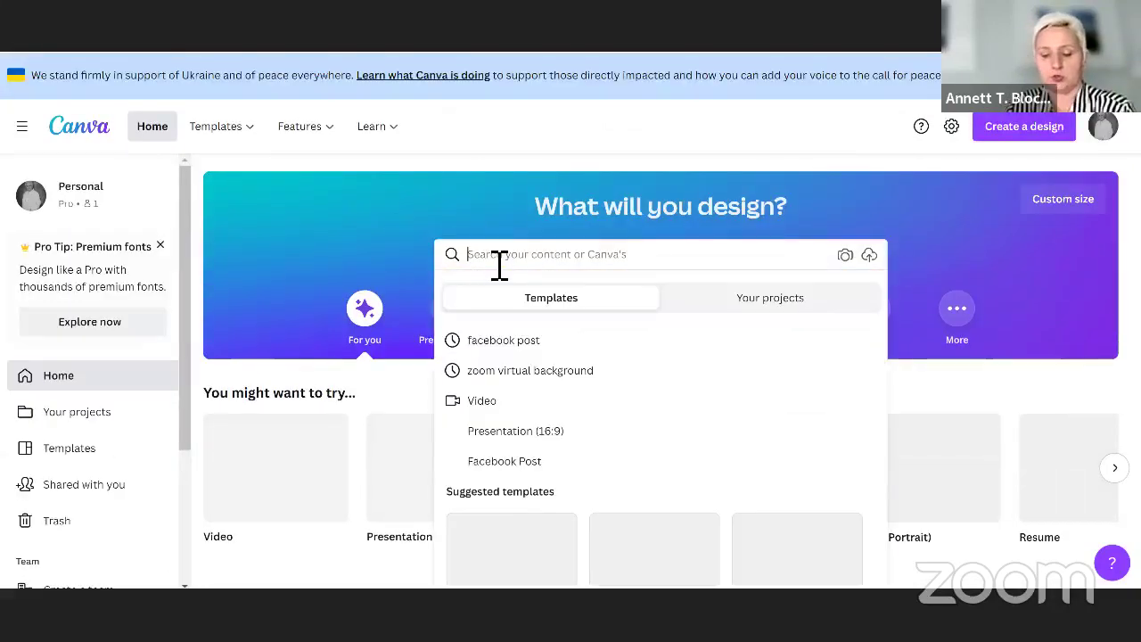
{"action": "type", "text": "face"}
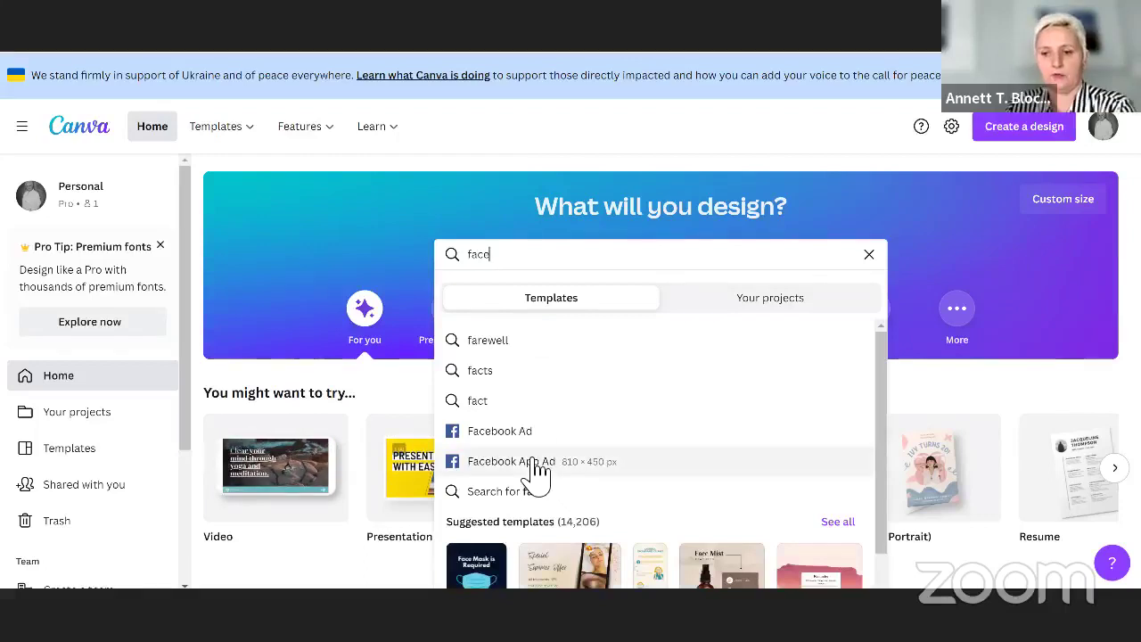
{"action": "type", "text": "book"}
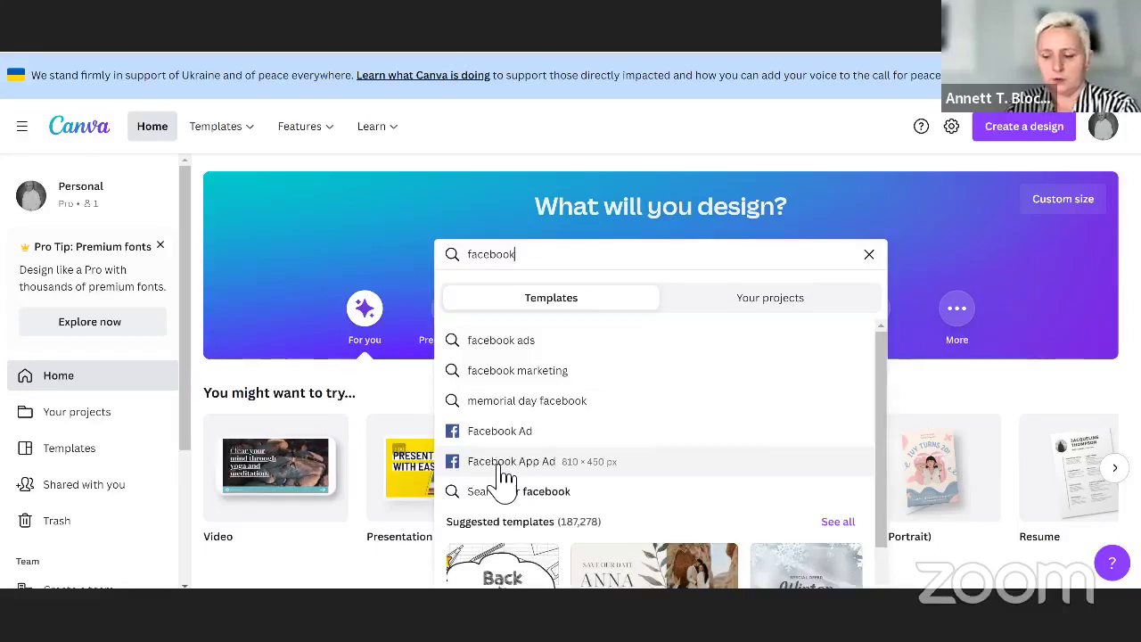
{"action": "type", "text": " pos"}
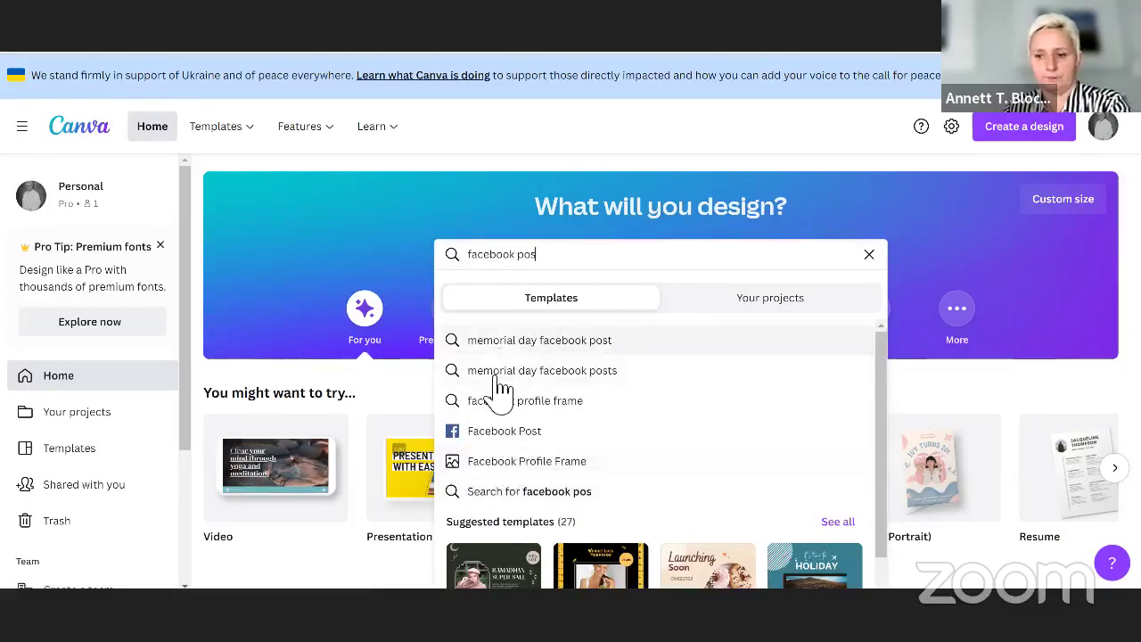
{"action": "left_click", "coordinate": [507, 430]}
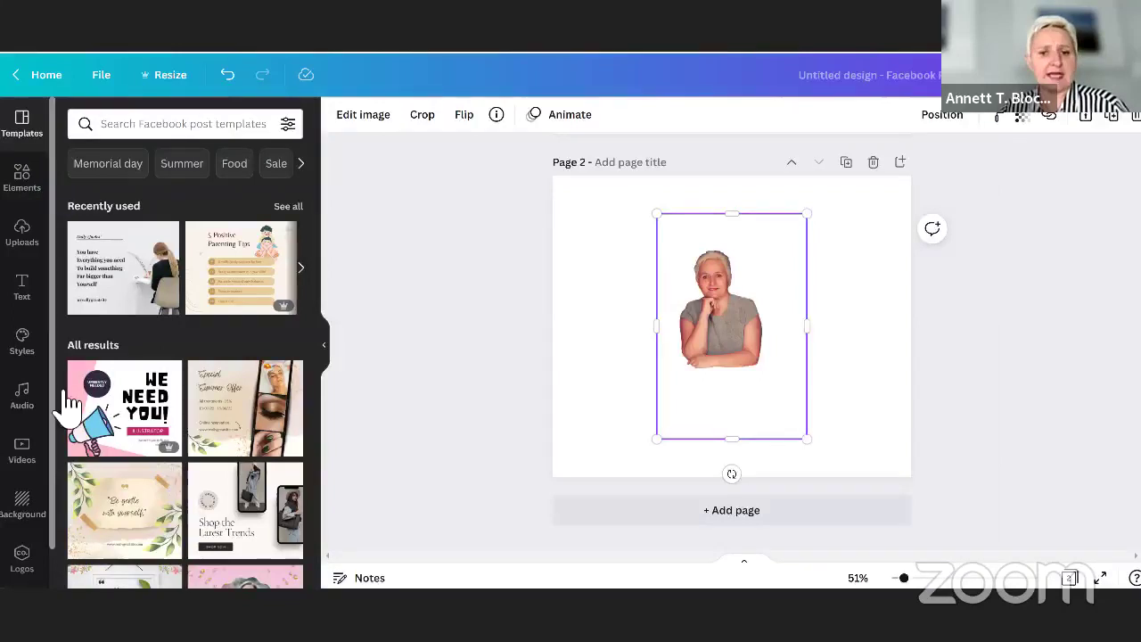
{"action": "left_click", "coordinate": [33, 243]}
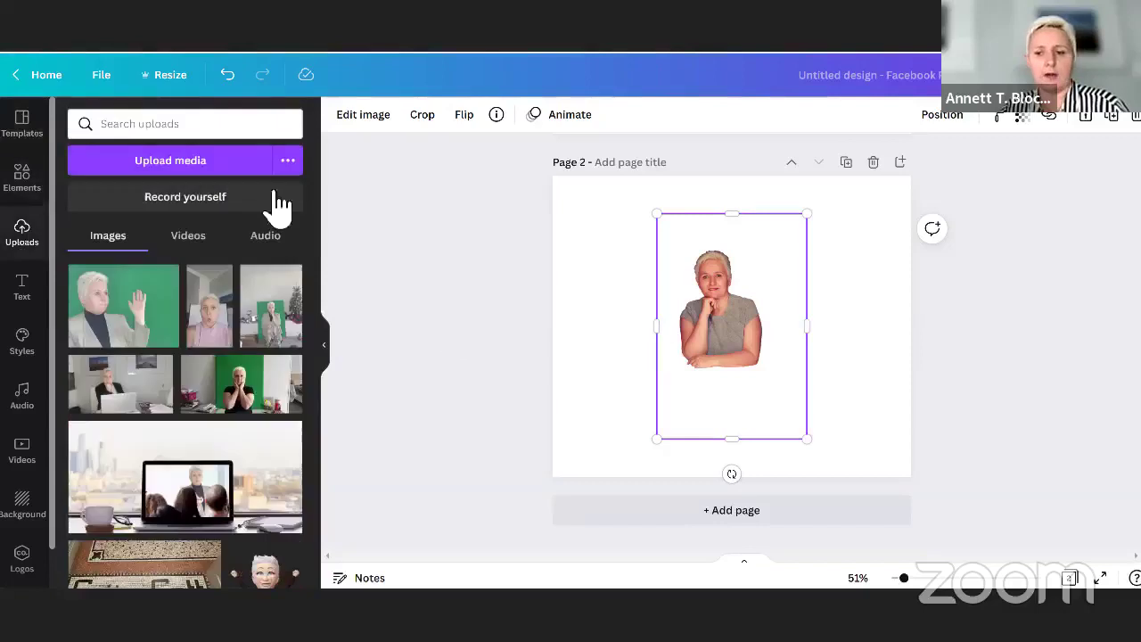
{"action": "left_click", "coordinate": [46, 142]}
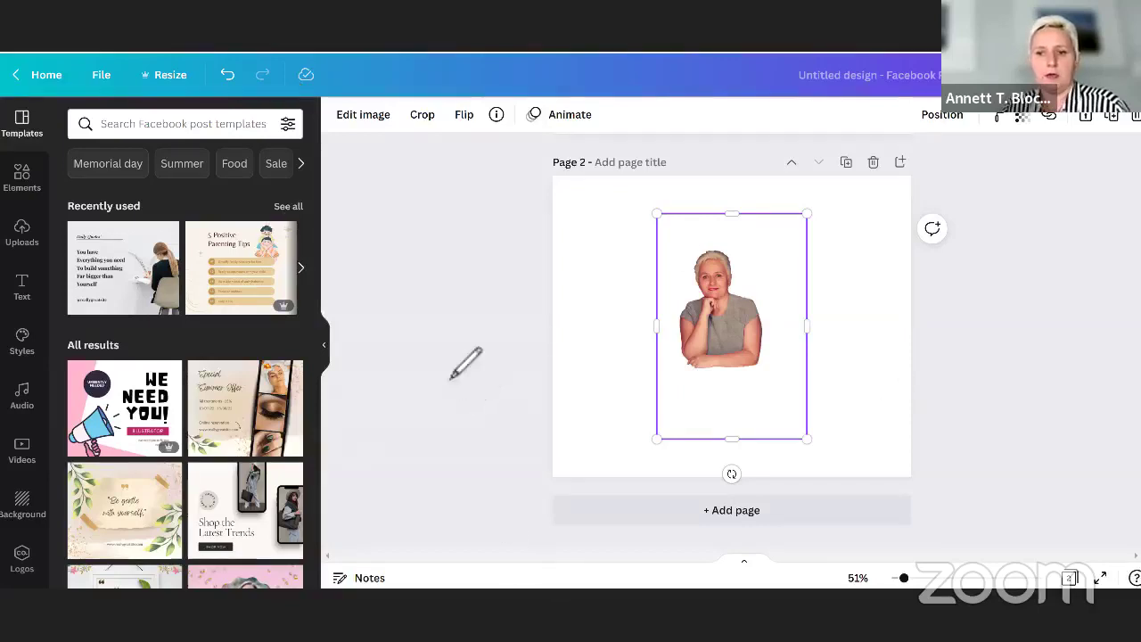
{"action": "mouse_move", "coordinate": [374, 98]}
{"action": "left_mouse_down"}
{"action": "mouse_move", "coordinate": [344, 125]}
{"action": "mouse_move", "coordinate": [407, 127]}
{"action": "mouse_move", "coordinate": [402, 136]}
{"action": "left_mouse_up"}
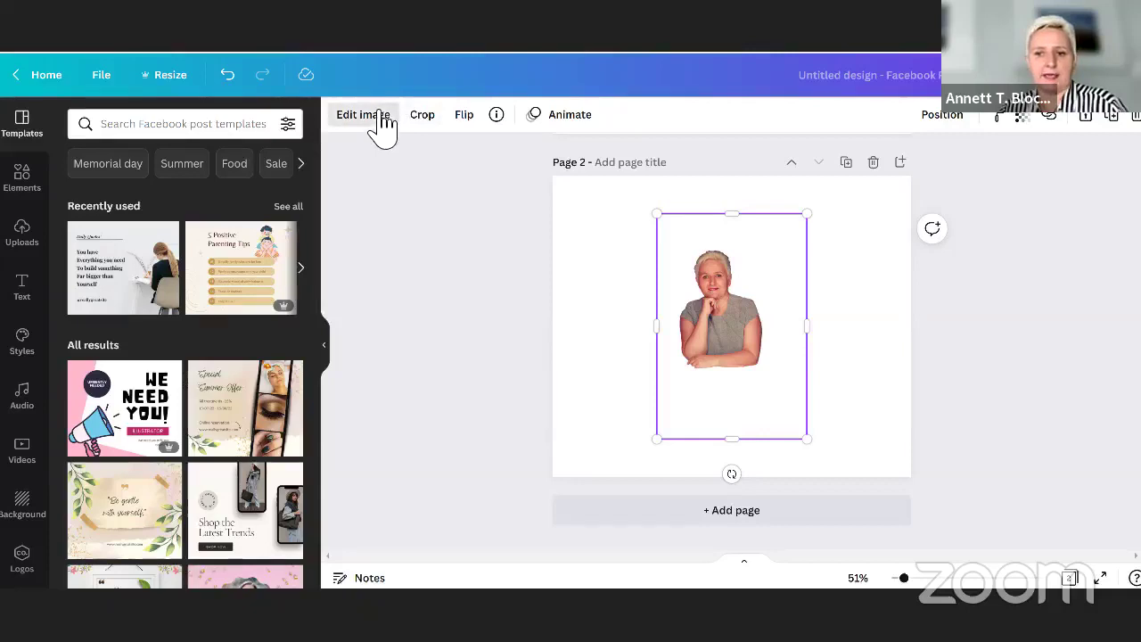
Apply the Phone 22 hand-held smartphone Smartmockup to the page 2 portrait.
{"action": "left_click", "coordinate": [382, 120]}
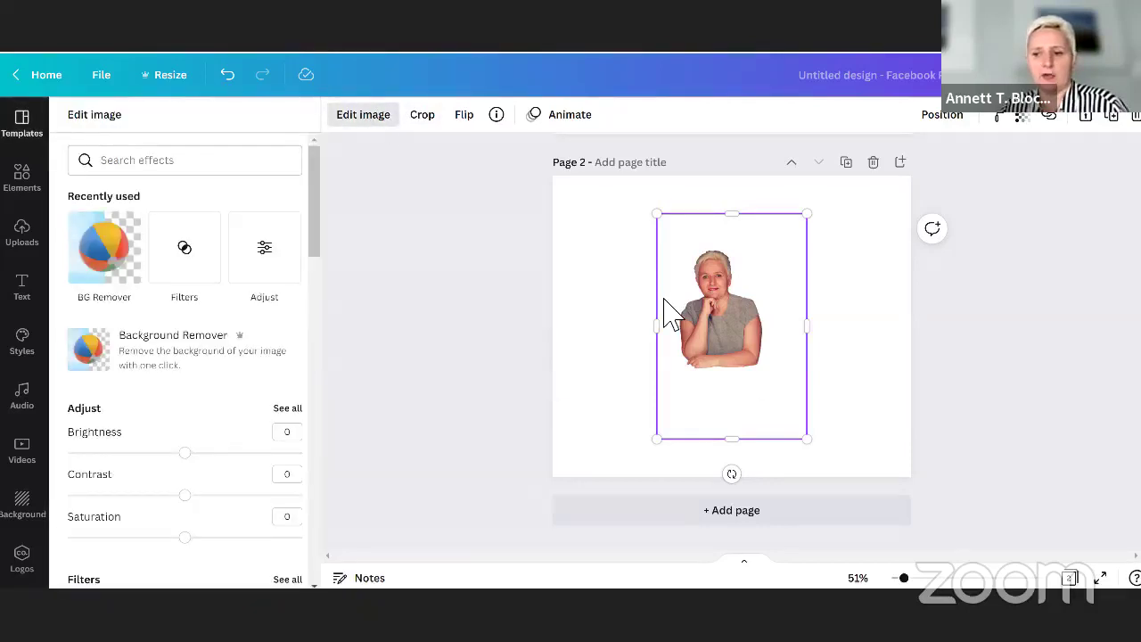
{"action": "left_click_drag", "start_coordinate": [321, 178], "coordinate": [308, 312]}
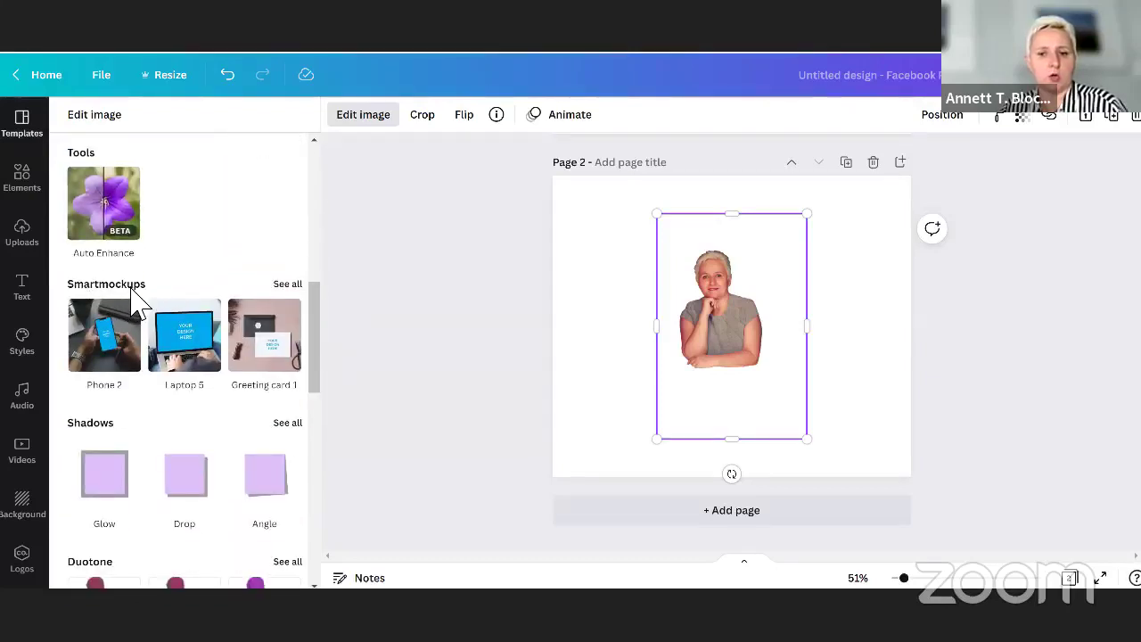
{"action": "left_click", "coordinate": [287, 284]}
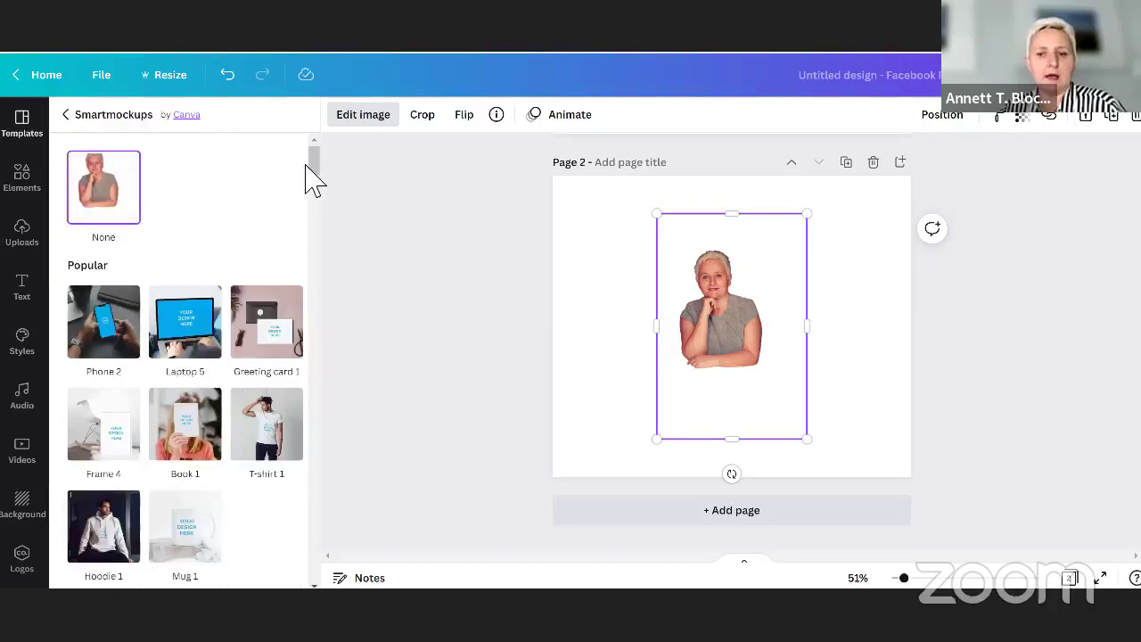
{"action": "left_click_drag", "start_coordinate": [313, 164], "coordinate": [312, 226]}
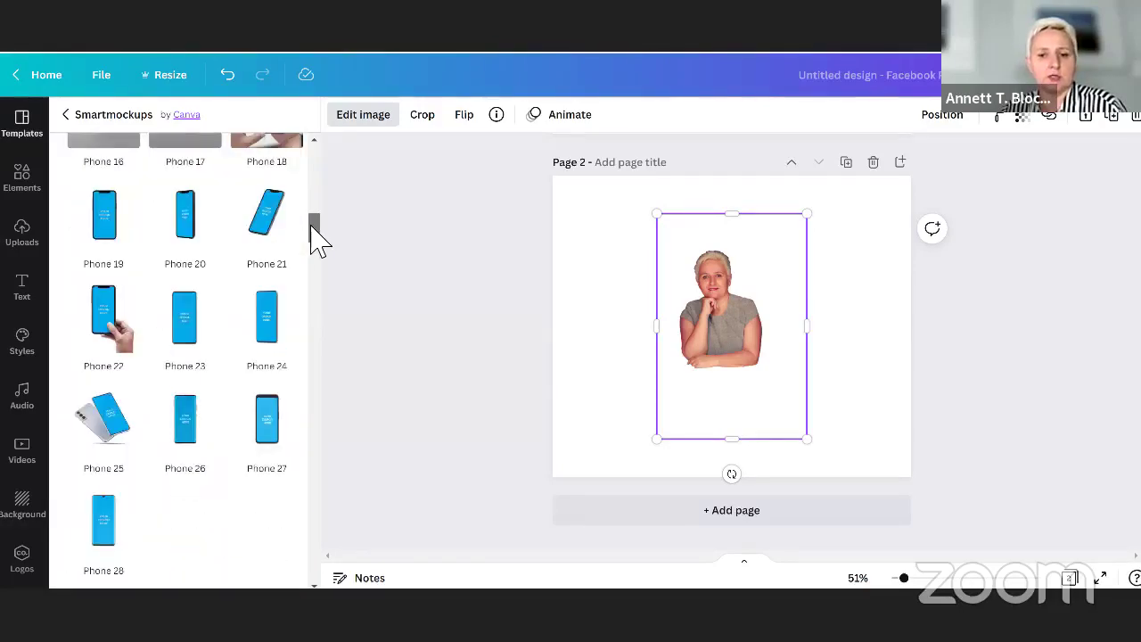
{"action": "left_click", "coordinate": [114, 319]}
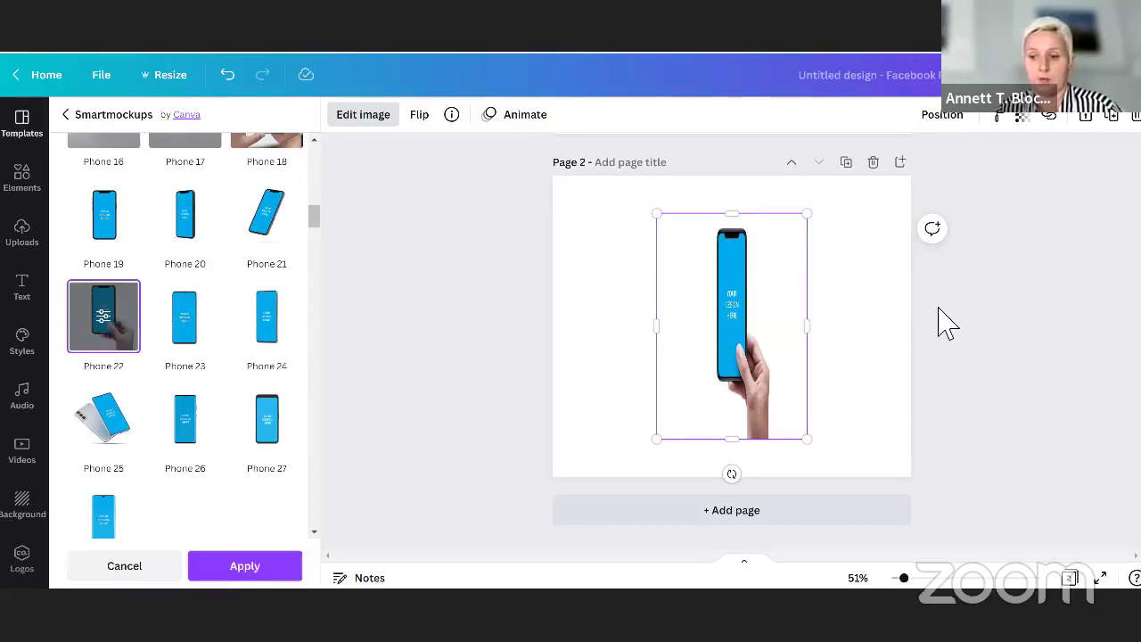
{"action": "left_click", "coordinate": [873, 335]}
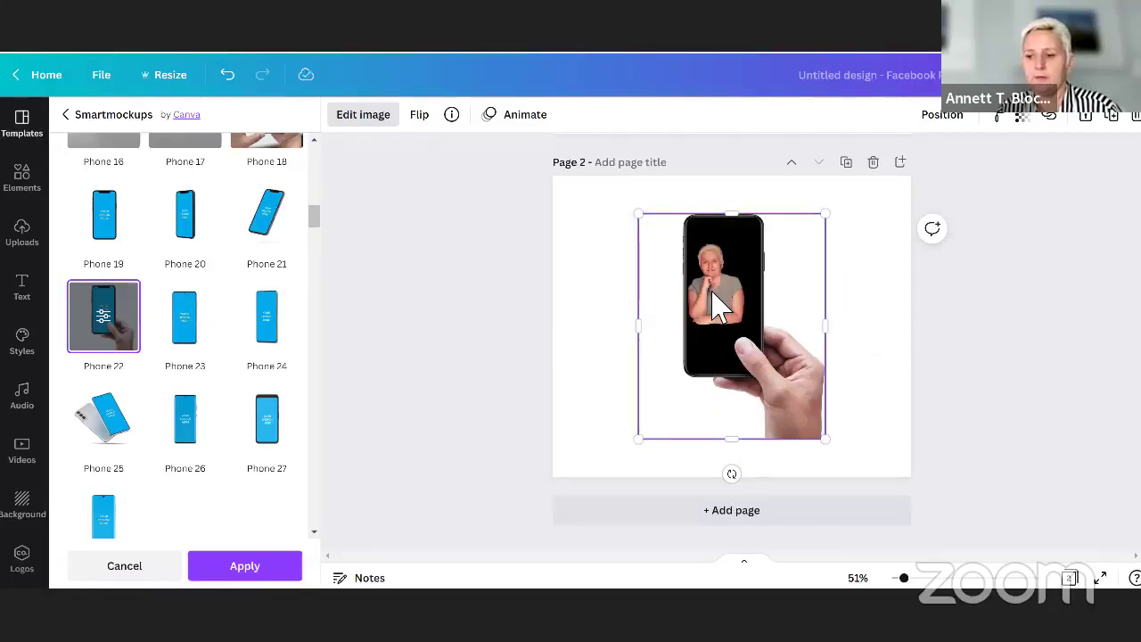
{"action": "mouse_move", "coordinate": [721, 303]}
{"action": "left_mouse_down"}
{"action": "mouse_move", "coordinate": [780, 295]}
{"action": "mouse_move", "coordinate": [735, 298]}
{"action": "left_mouse_up"}
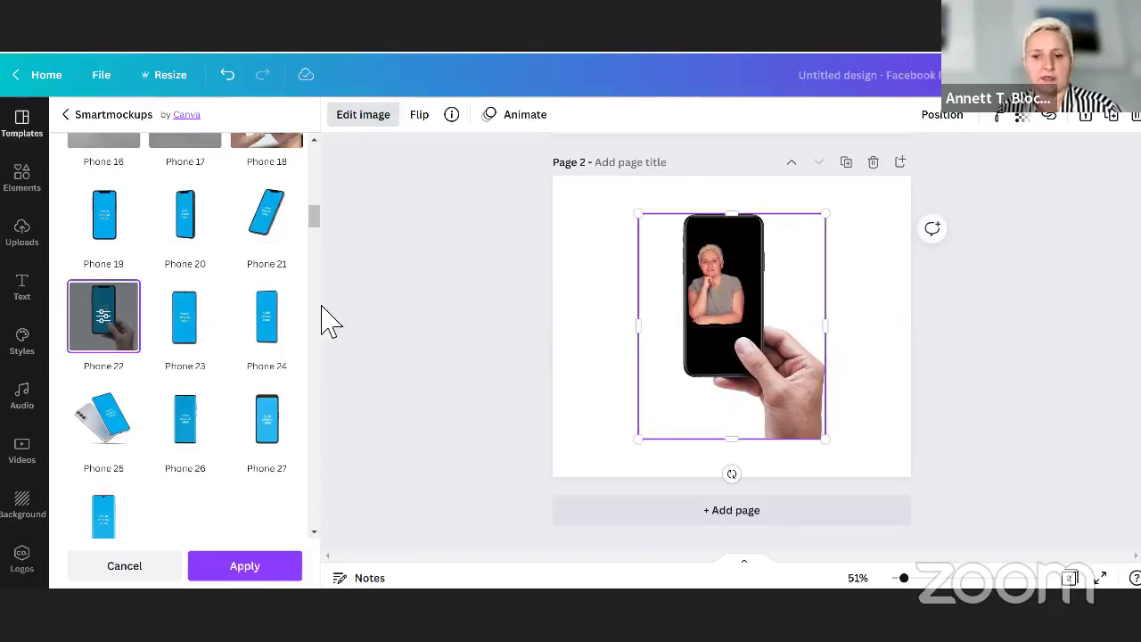
{"action": "scroll", "coordinate": [319, 233], "scroll_direction": "down", "scroll_amount": 5}
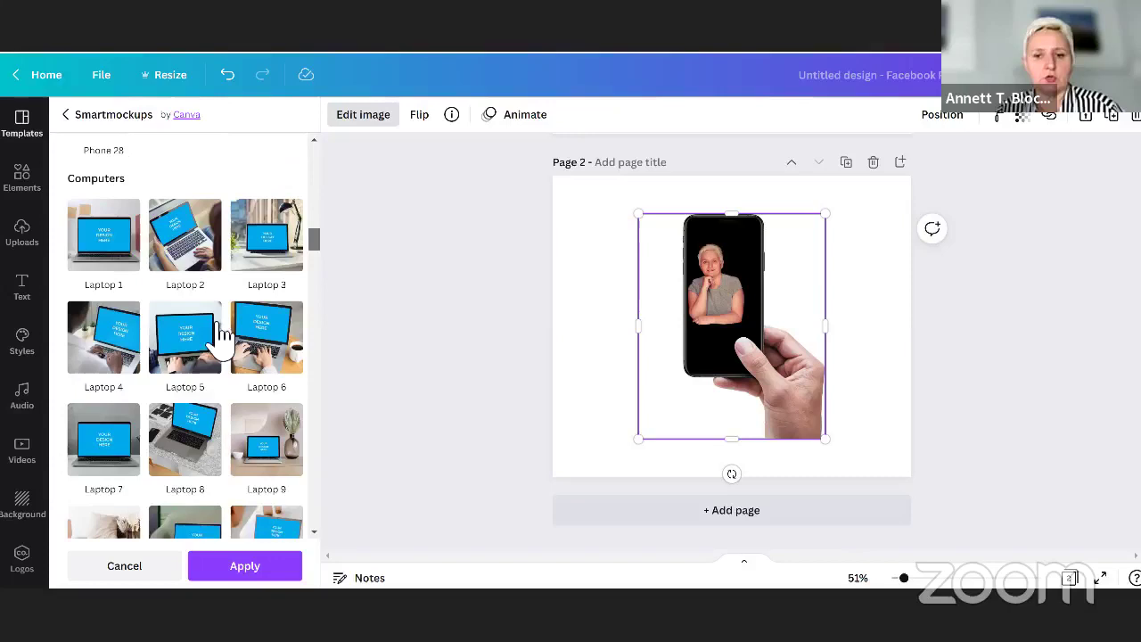
Try Laptop 5, then apply the blue Laptop 19 mockup to the portrait.
{"action": "left_click", "coordinate": [203, 348]}
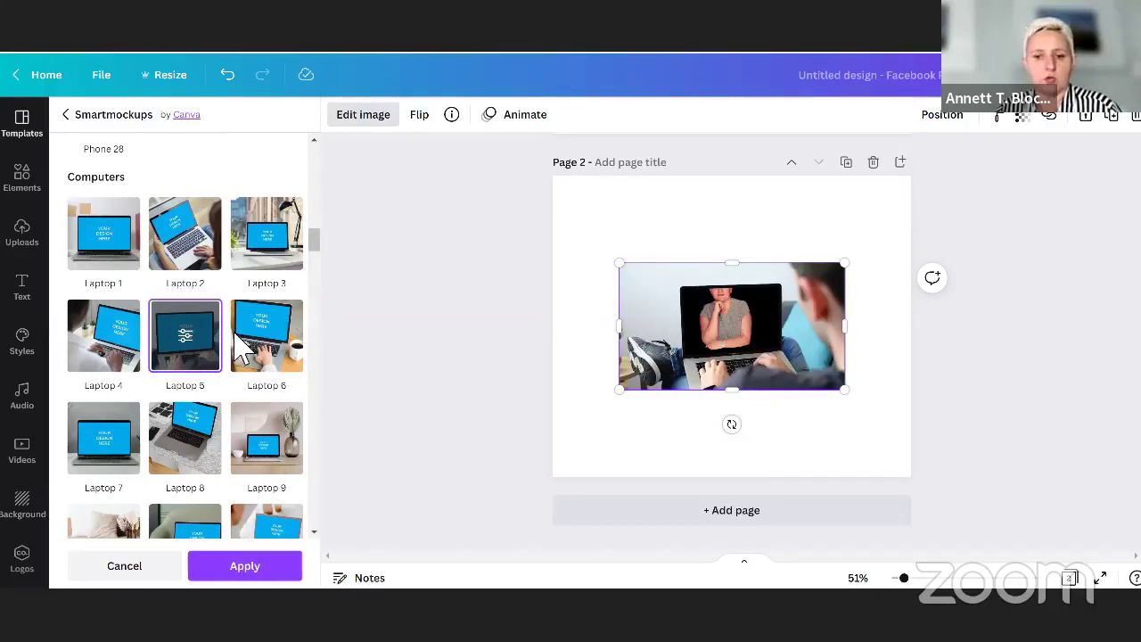
{"action": "left_click_drag", "start_coordinate": [313, 246], "coordinate": [311, 281]}
{"action": "left_click", "coordinate": [111, 312]}
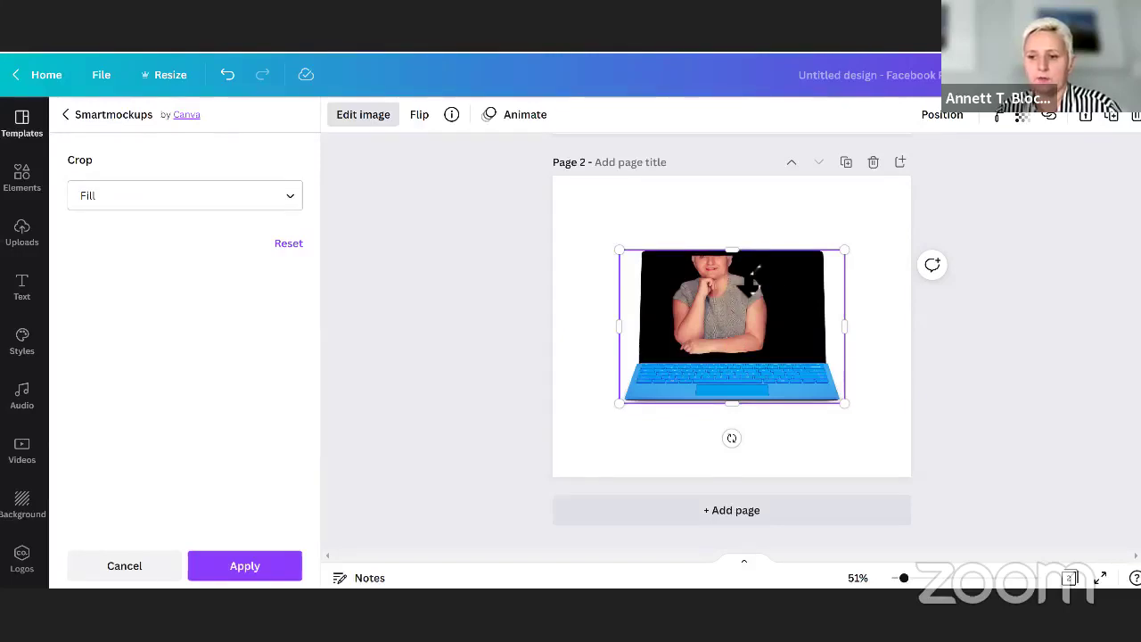
Enlarge the laptop mockup to span the page width at 940 × 640.
{"action": "left_click_drag", "start_coordinate": [842, 268], "coordinate": [941, 191]}
{"action": "left_click_drag", "start_coordinate": [708, 288], "coordinate": [648, 265]}
{"action": "left_click_drag", "start_coordinate": [861, 395], "coordinate": [885, 457]}
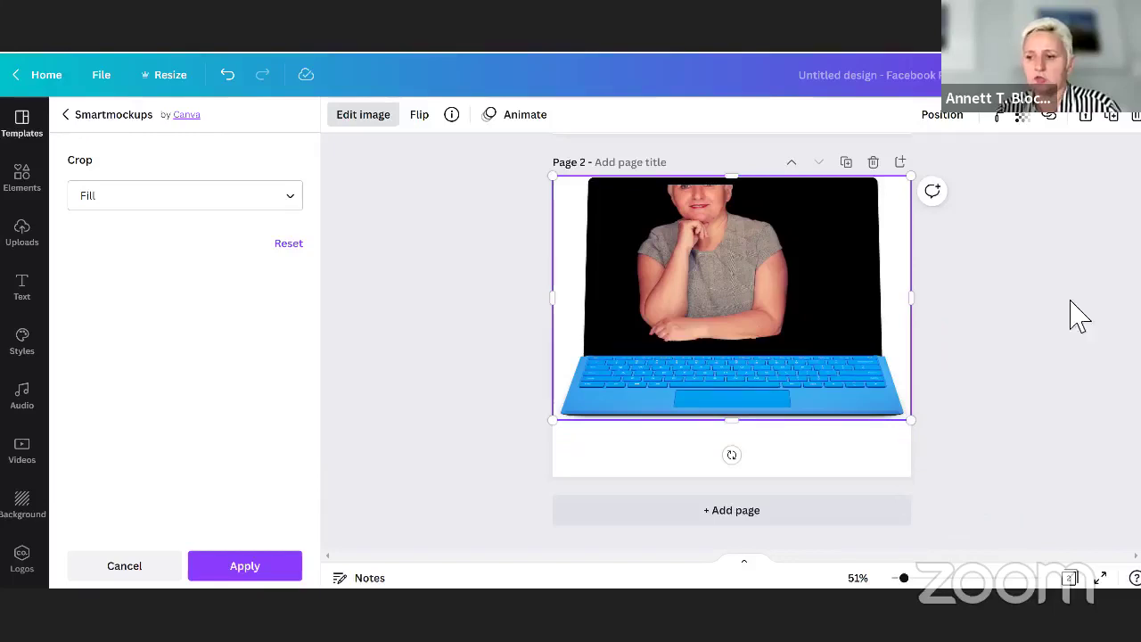
{"action": "scroll", "coordinate": [849, 285], "scroll_direction": "up", "scroll_amount": 5}
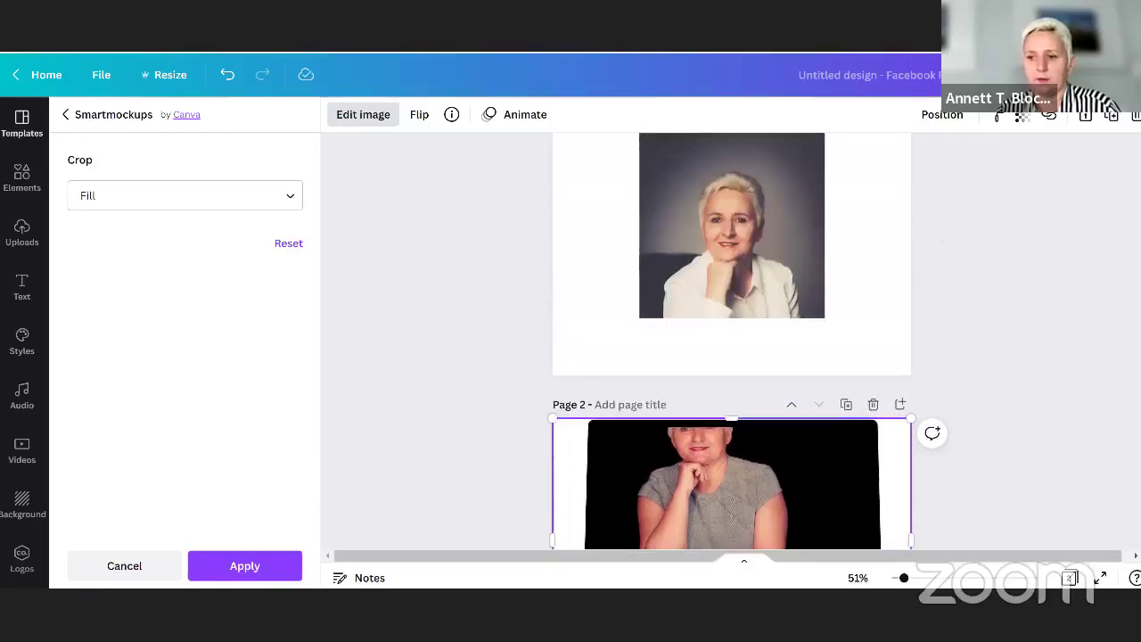
Select the page 1 portrait and show its image effects down to Smartmockups.
{"action": "left_click", "coordinate": [797, 308]}
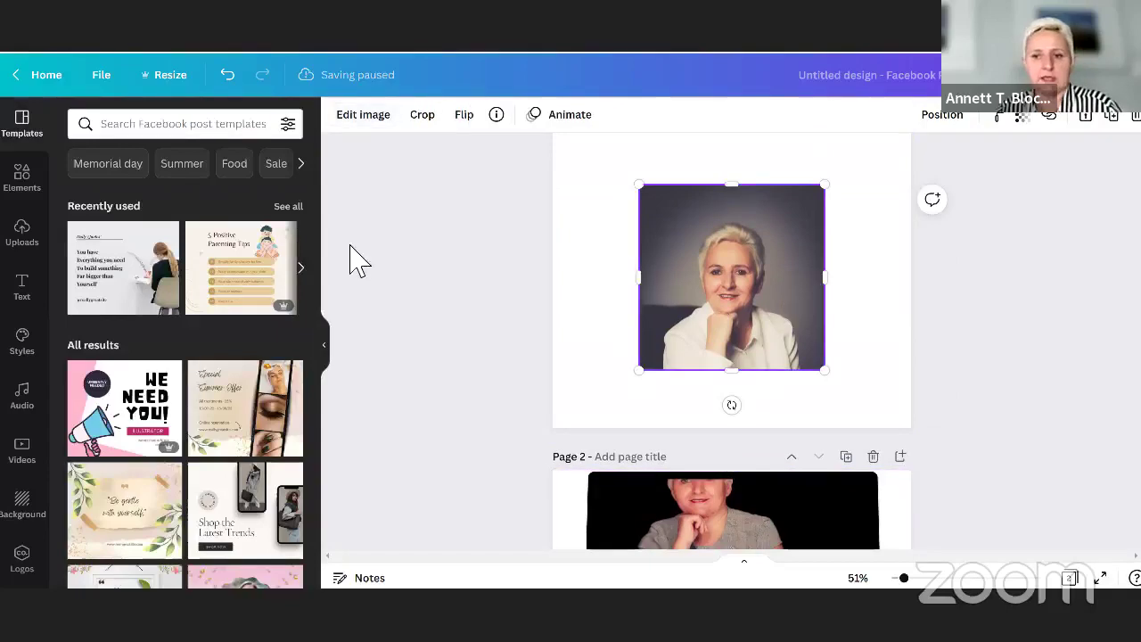
{"action": "left_click", "coordinate": [385, 125]}
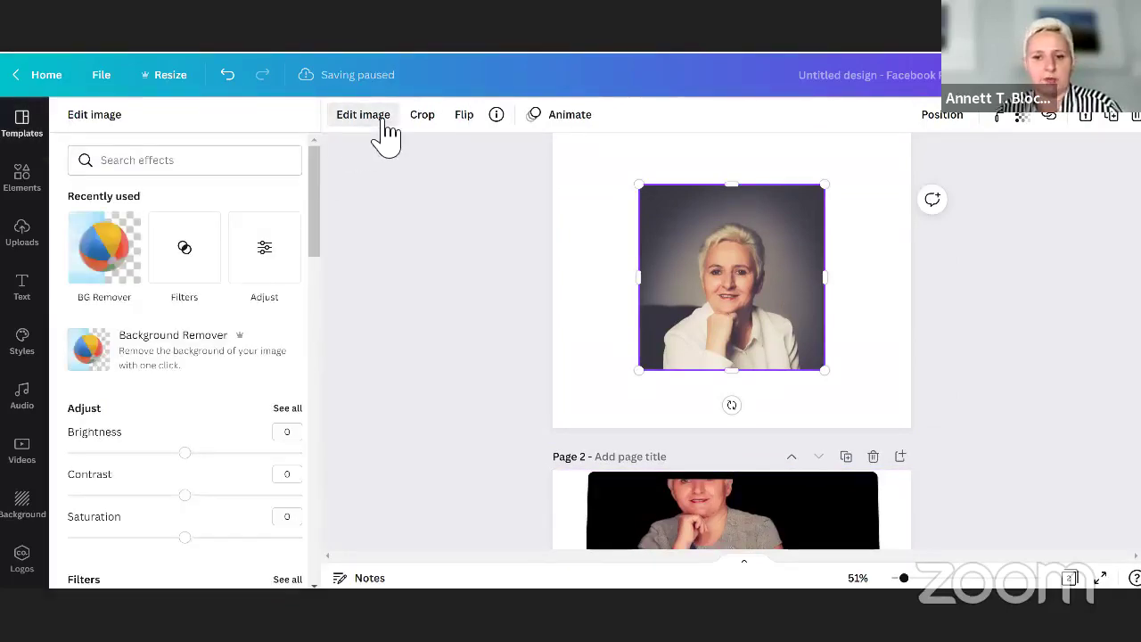
{"action": "scroll", "coordinate": [160, 290], "scroll_direction": "down", "scroll_amount": 10}
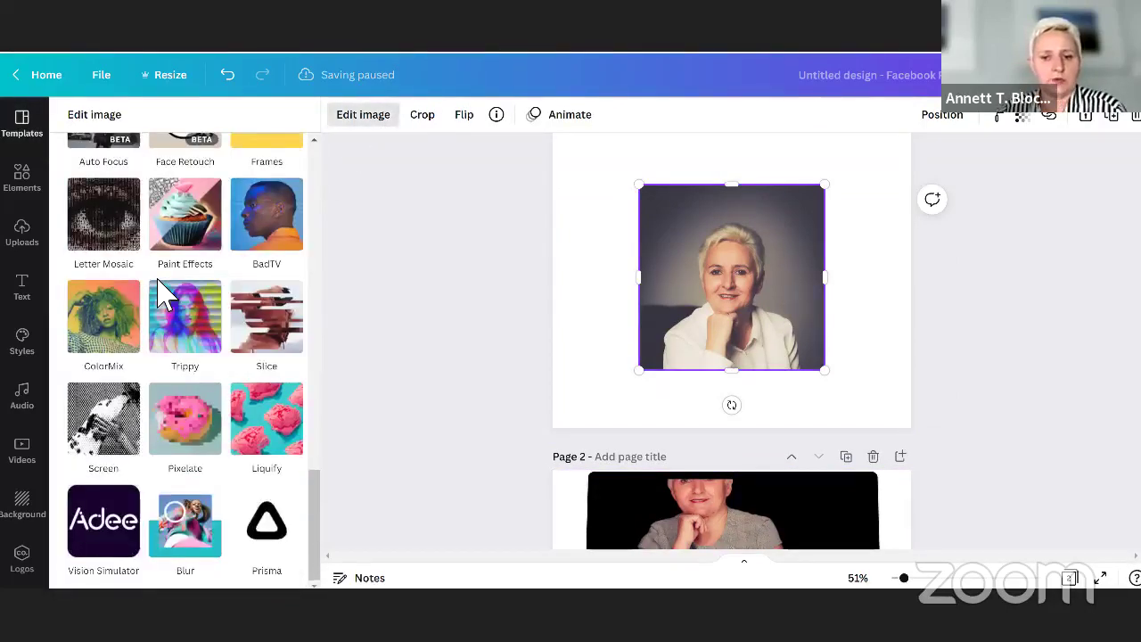
{"action": "scroll", "coordinate": [163, 292], "scroll_direction": "up", "scroll_amount": 8}
{"action": "scroll", "coordinate": [169, 290], "scroll_direction": "down", "scroll_amount": 5}
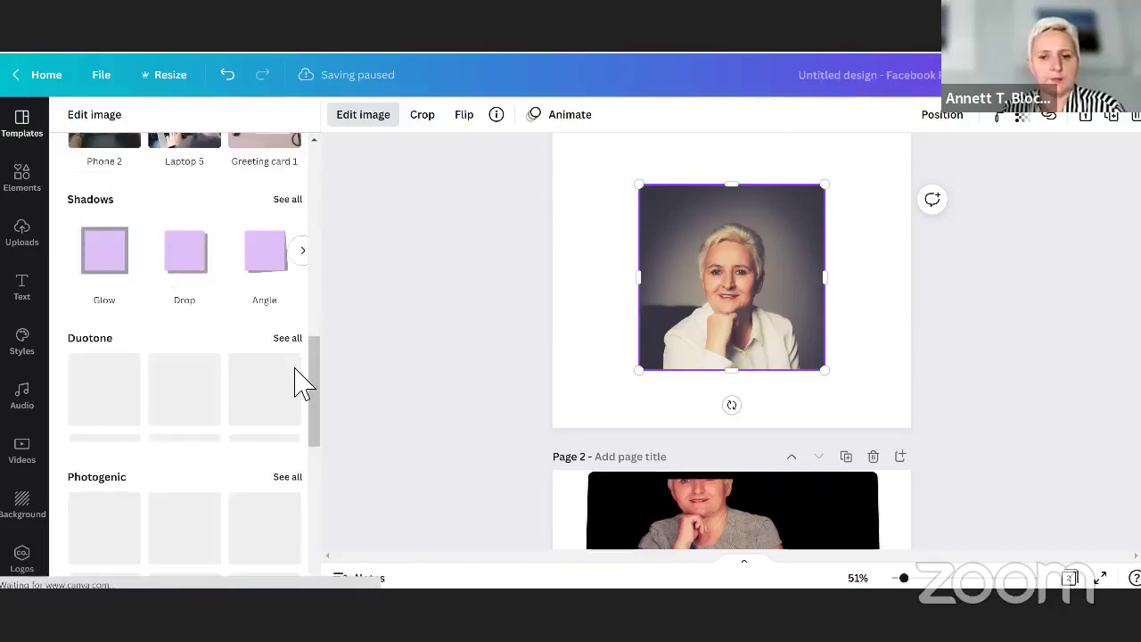
{"action": "scroll", "coordinate": [241, 318], "scroll_direction": "up", "scroll_amount": 4}
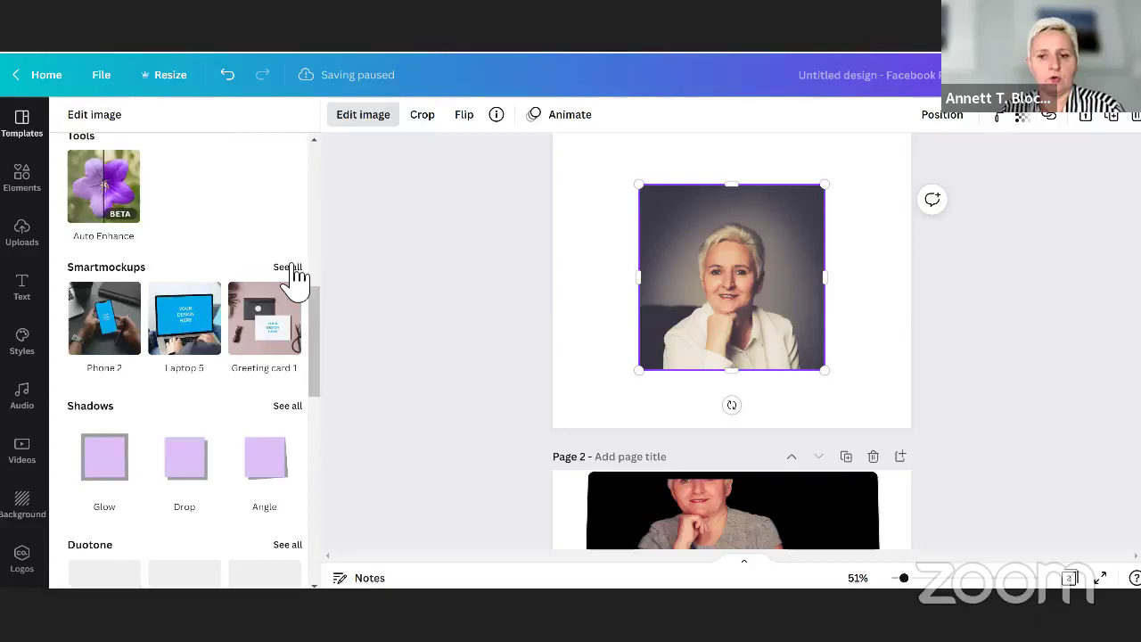
Place the page 1 portrait into the Frame 3 mockup under Frames & posters.
{"action": "left_click", "coordinate": [287, 268]}
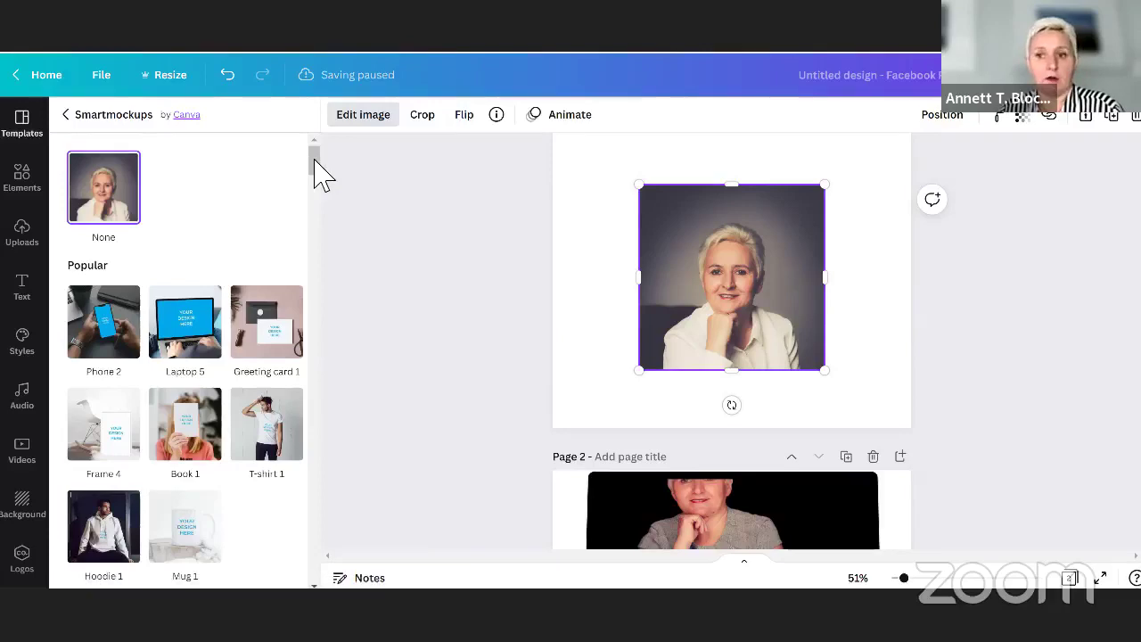
{"action": "scroll", "coordinate": [321, 198], "scroll_direction": "down", "scroll_amount": 10}
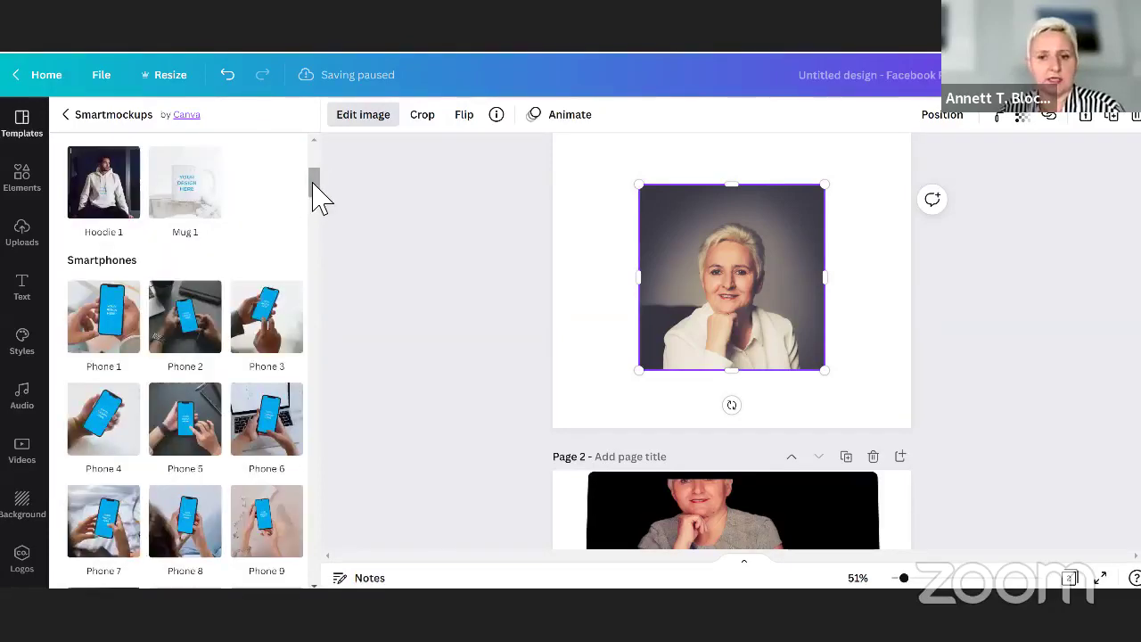
{"action": "scroll", "coordinate": [304, 254], "scroll_direction": "down", "scroll_amount": 6}
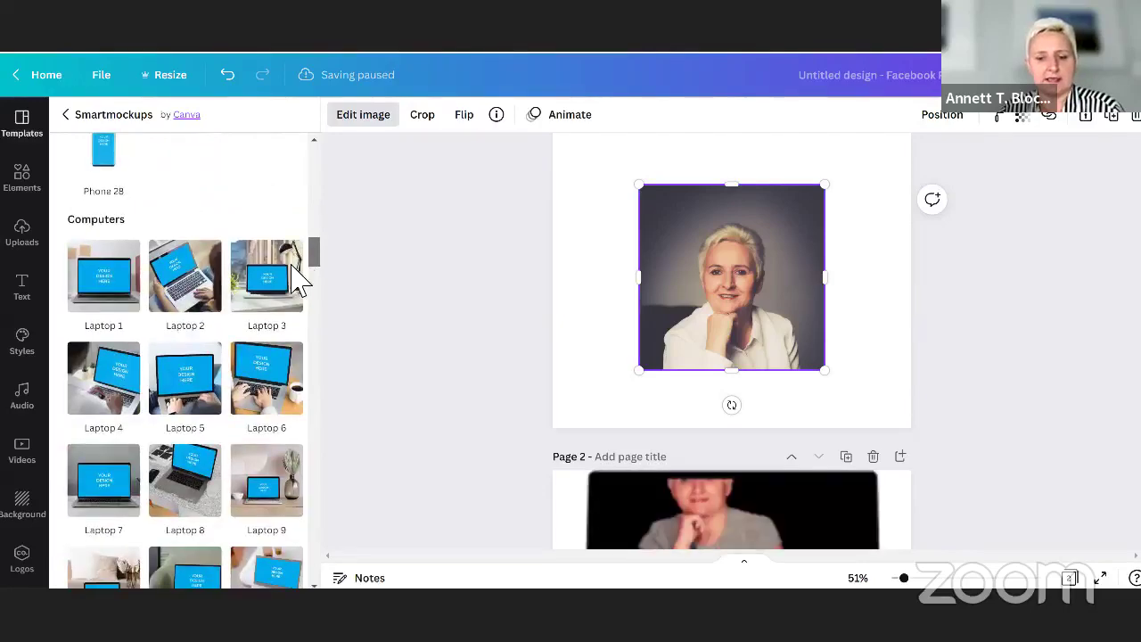
{"action": "scroll", "coordinate": [299, 280], "scroll_direction": "down", "scroll_amount": 7}
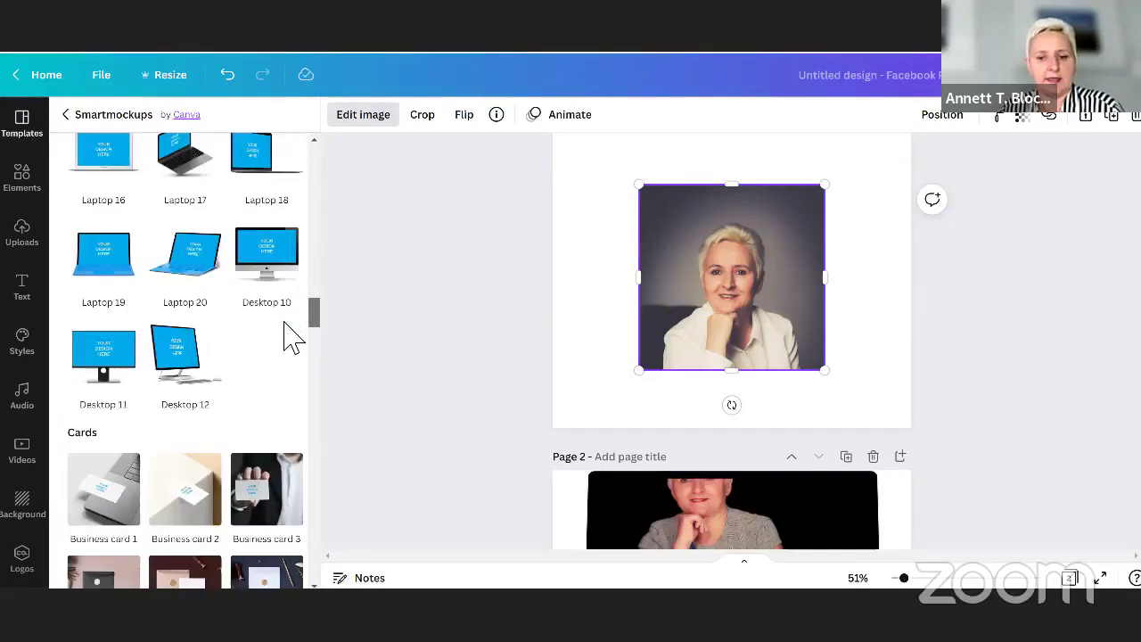
{"action": "scroll", "coordinate": [294, 337], "scroll_direction": "down", "scroll_amount": 3}
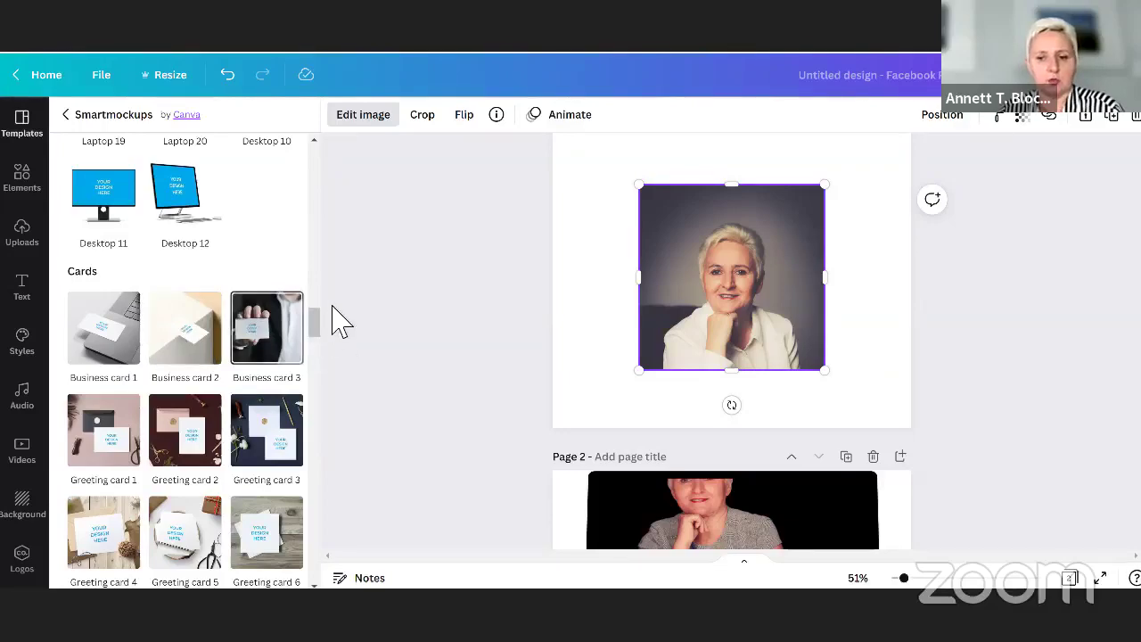
{"action": "mouse_move", "coordinate": [319, 344]}
{"action": "left_mouse_down"}
{"action": "mouse_move", "coordinate": [319, 366]}
{"action": "mouse_move", "coordinate": [312, 356]}
{"action": "left_mouse_up"}
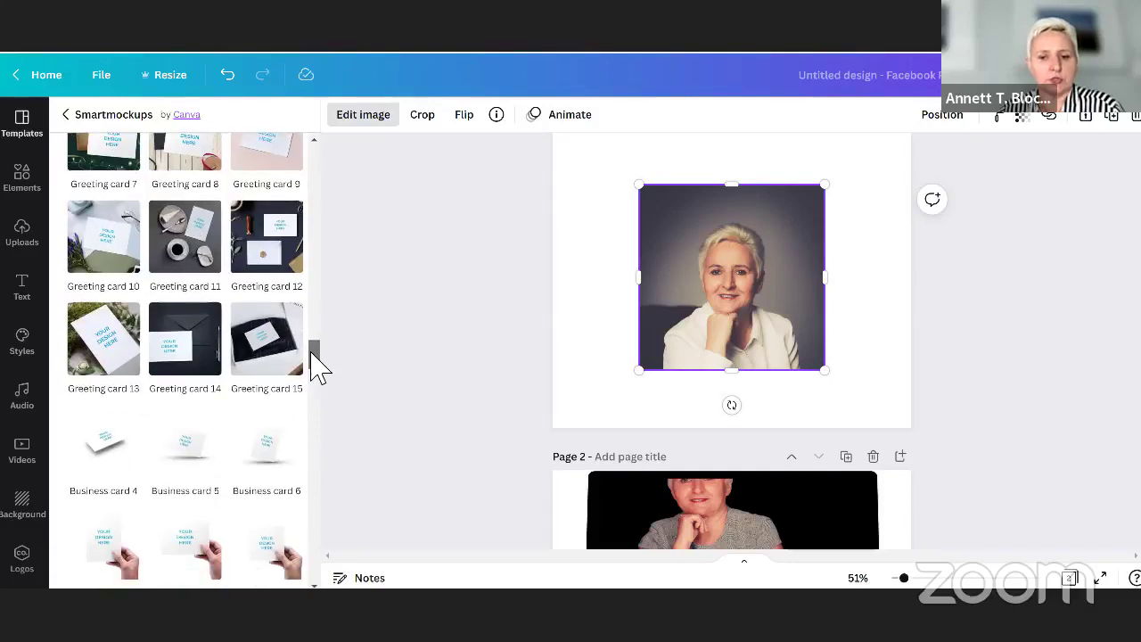
{"action": "scroll", "coordinate": [312, 364], "scroll_direction": "down", "scroll_amount": 1}
{"action": "scroll", "coordinate": [315, 384], "scroll_direction": "down", "scroll_amount": 2}
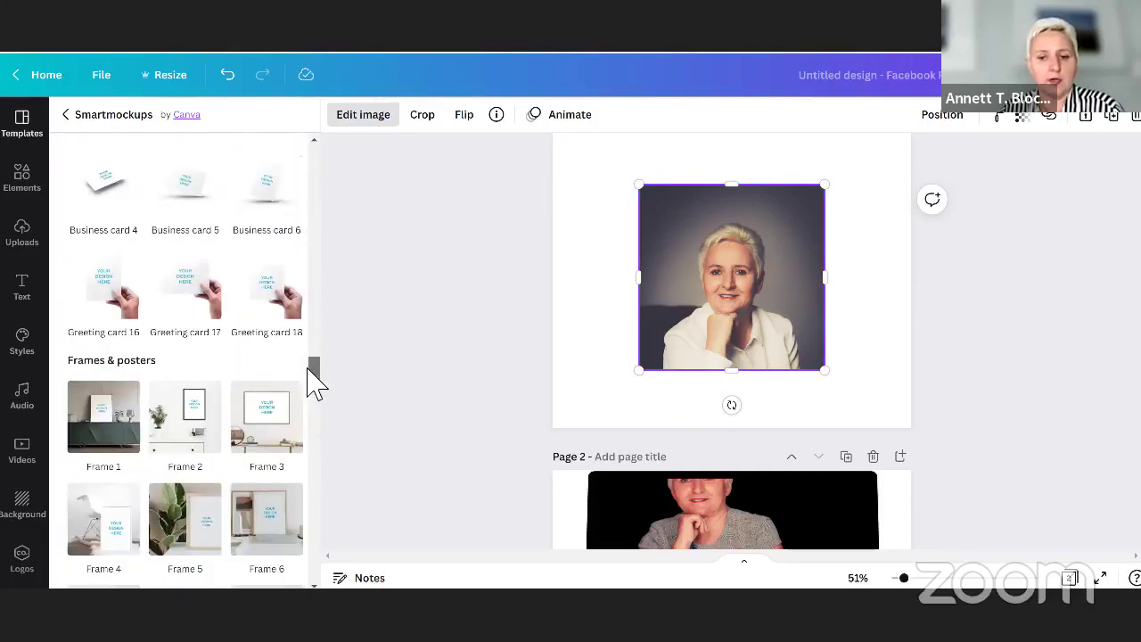
{"action": "left_click", "coordinate": [284, 426]}
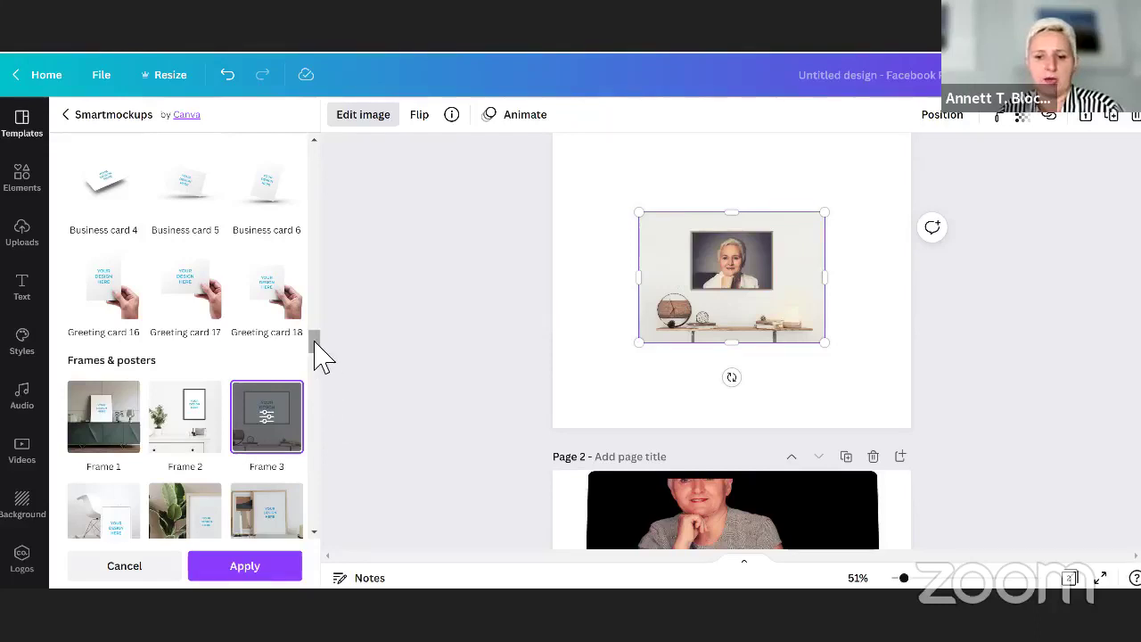
Replace the framed picture with the Book 6 standing book-cover mockup.
{"action": "scroll", "coordinate": [323, 364], "scroll_direction": "down", "scroll_amount": 3}
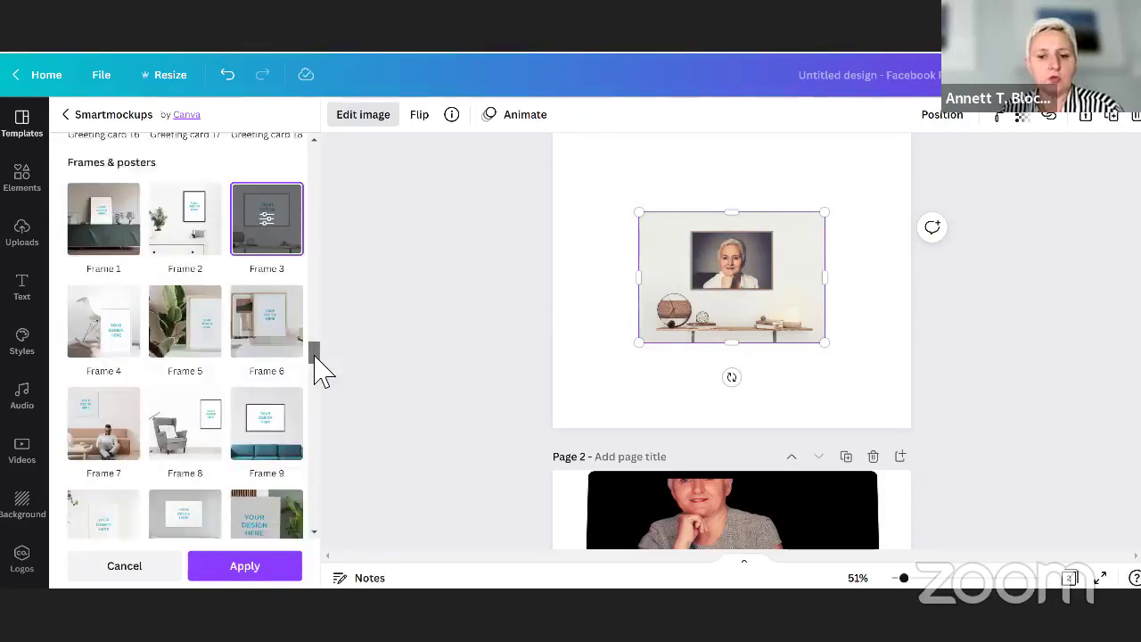
{"action": "scroll", "coordinate": [317, 383], "scroll_direction": "down", "scroll_amount": 3}
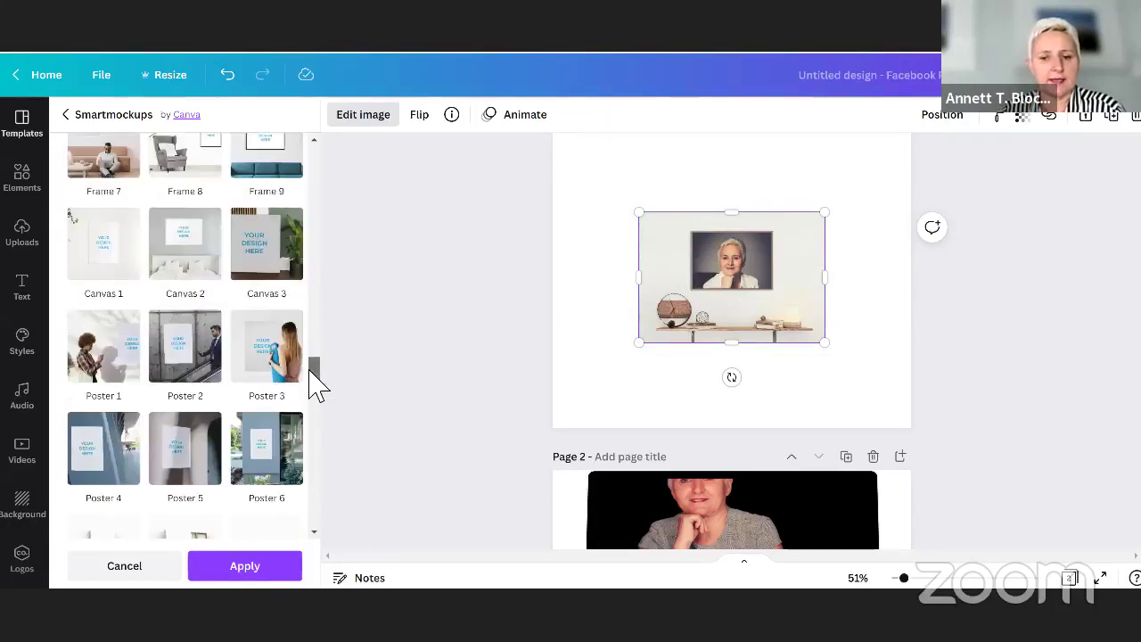
{"action": "left_click_drag", "start_coordinate": [316, 383], "coordinate": [303, 402]}
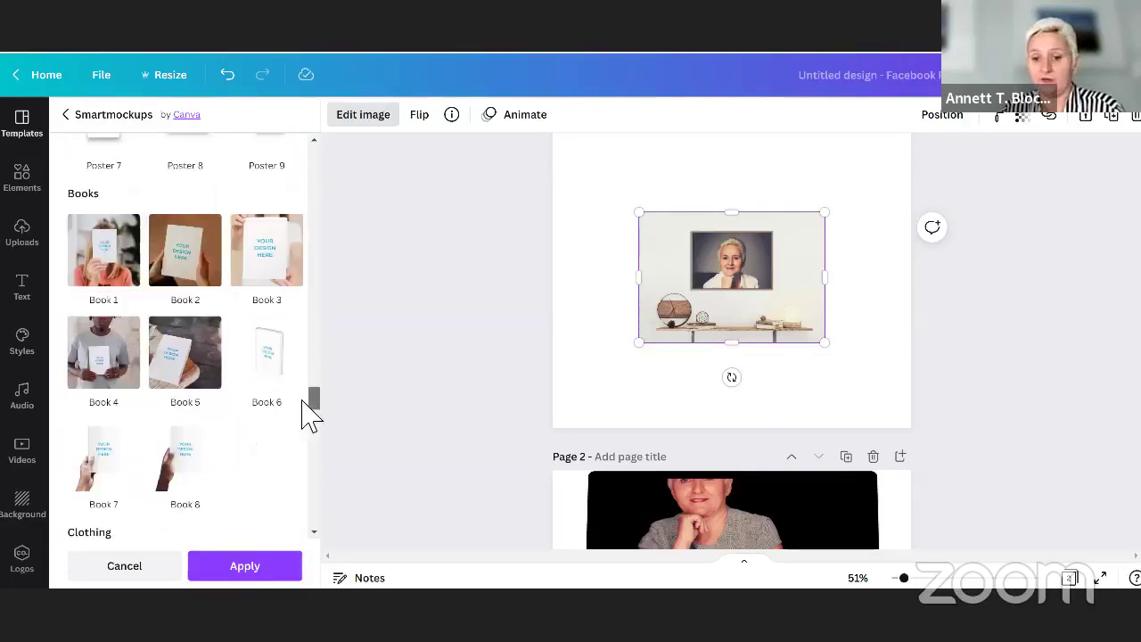
{"action": "left_click", "coordinate": [288, 373]}
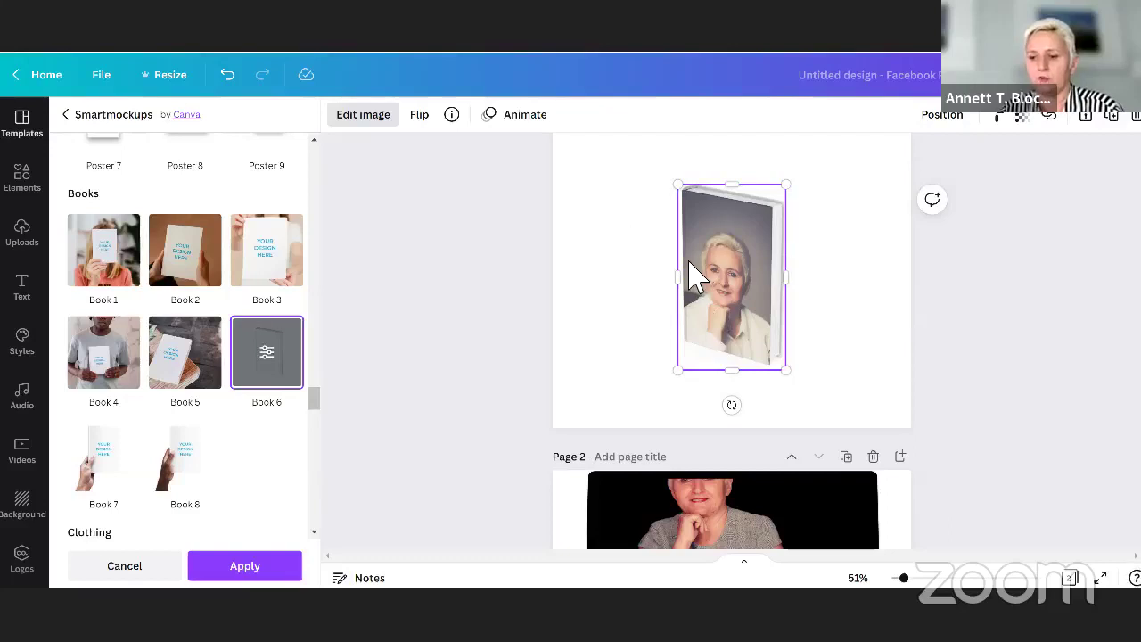
Drag the Book 6 mockup's left side handle to adjust its width.
{"action": "left_click_drag", "start_coordinate": [672, 295], "coordinate": [724, 283]}
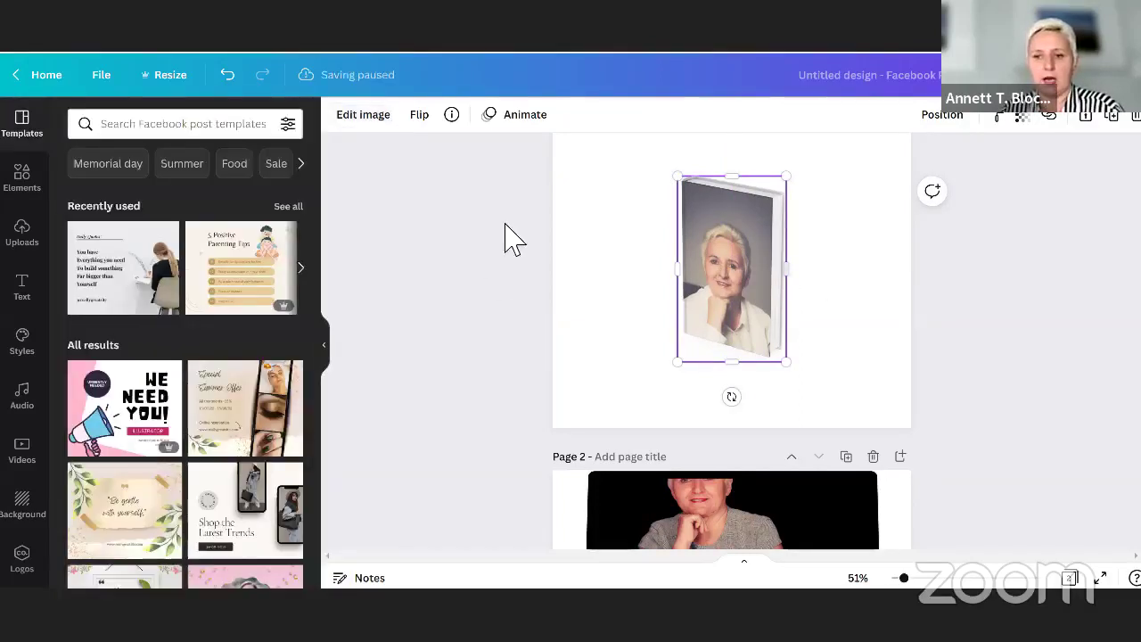
Switch the portrait to the hand-held Book 8 mockup and browse the other Smartmockups.
{"action": "left_click", "coordinate": [369, 120]}
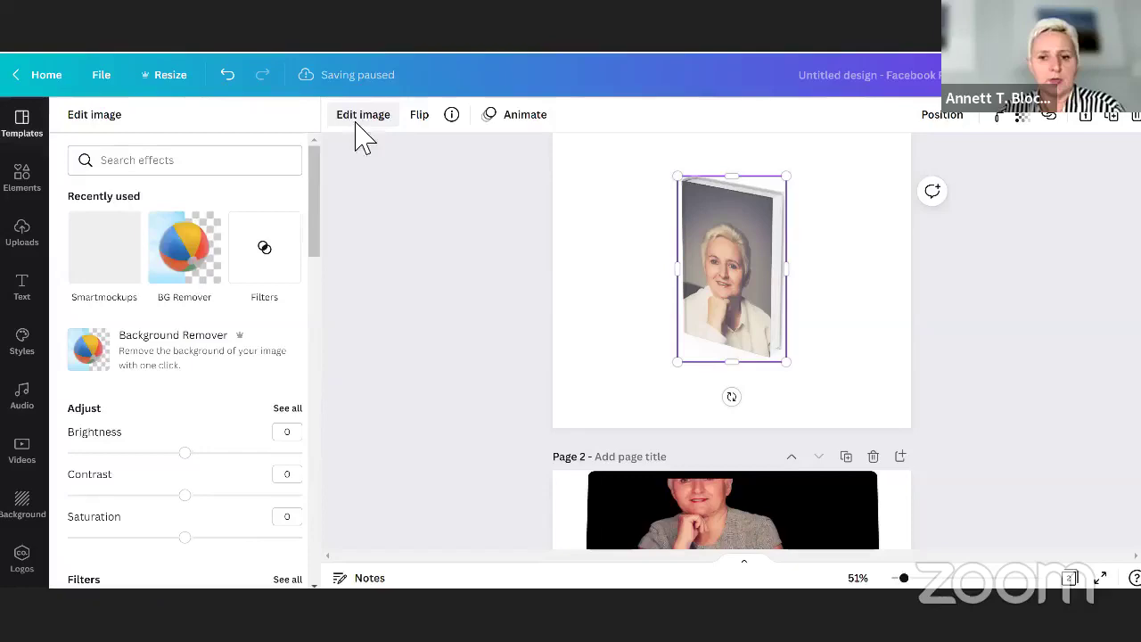
{"action": "scroll", "coordinate": [309, 365], "scroll_direction": "down", "scroll_amount": 7}
{"action": "scroll", "coordinate": [313, 401], "scroll_direction": "down", "scroll_amount": 4}
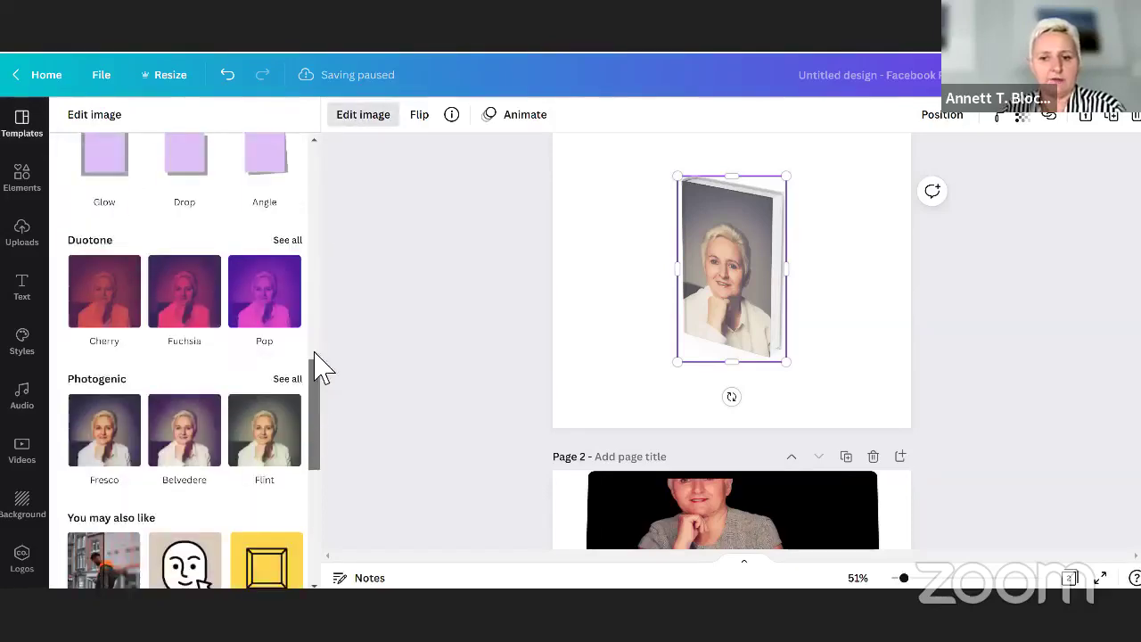
{"action": "scroll", "coordinate": [319, 344], "scroll_direction": "up", "scroll_amount": 6}
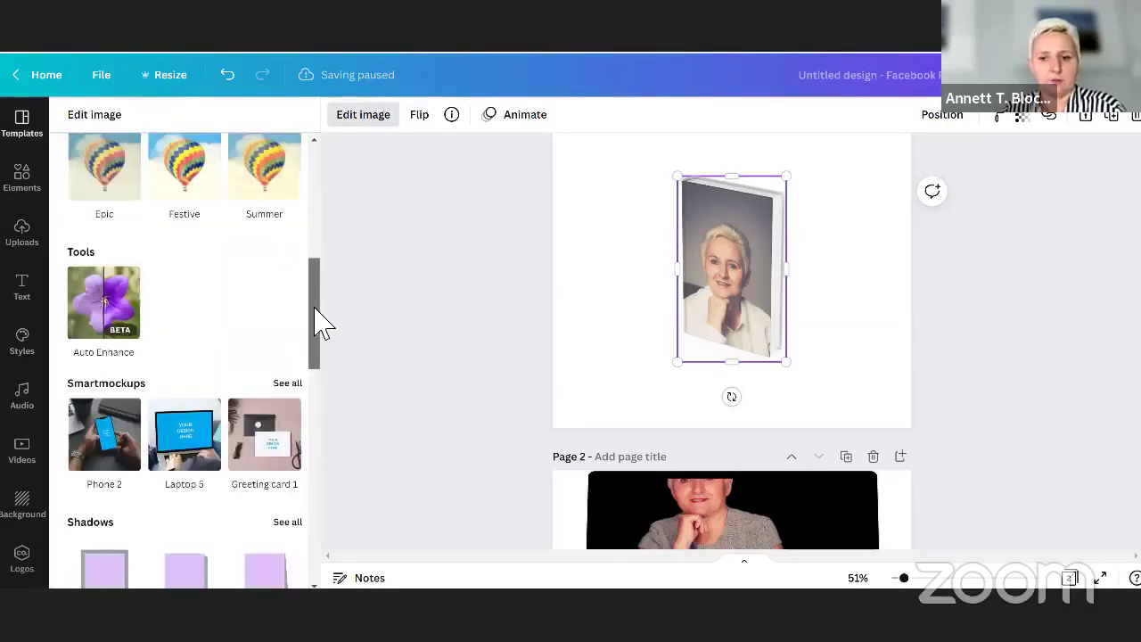
{"action": "left_click", "coordinate": [295, 392]}
{"action": "scroll", "coordinate": [268, 392], "scroll_direction": "down", "scroll_amount": 2}
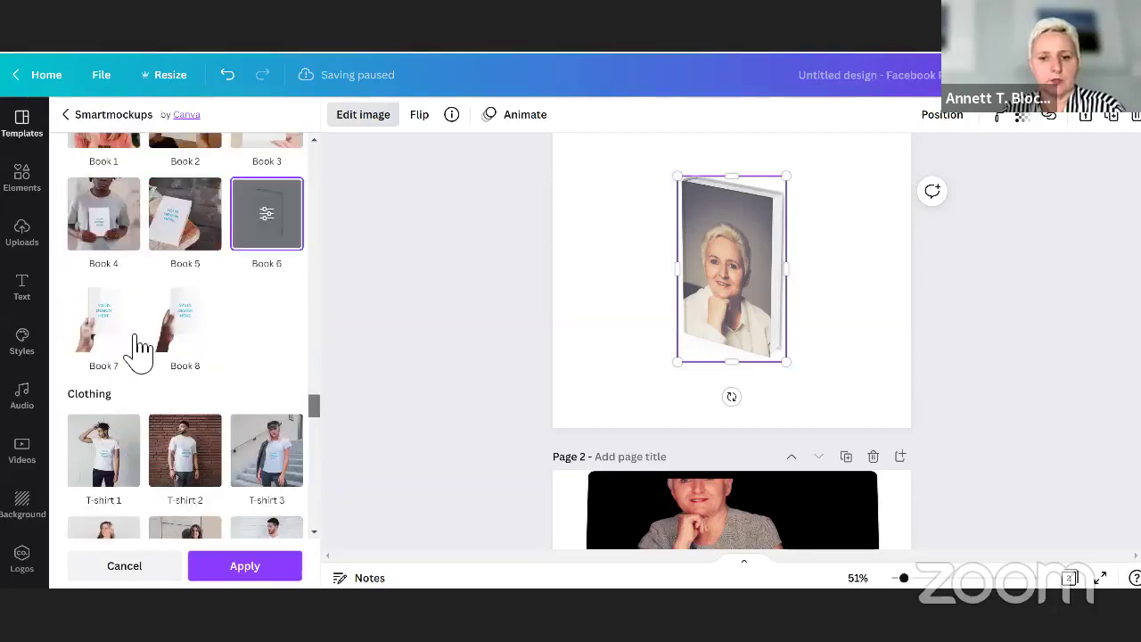
{"action": "left_click", "coordinate": [200, 330]}
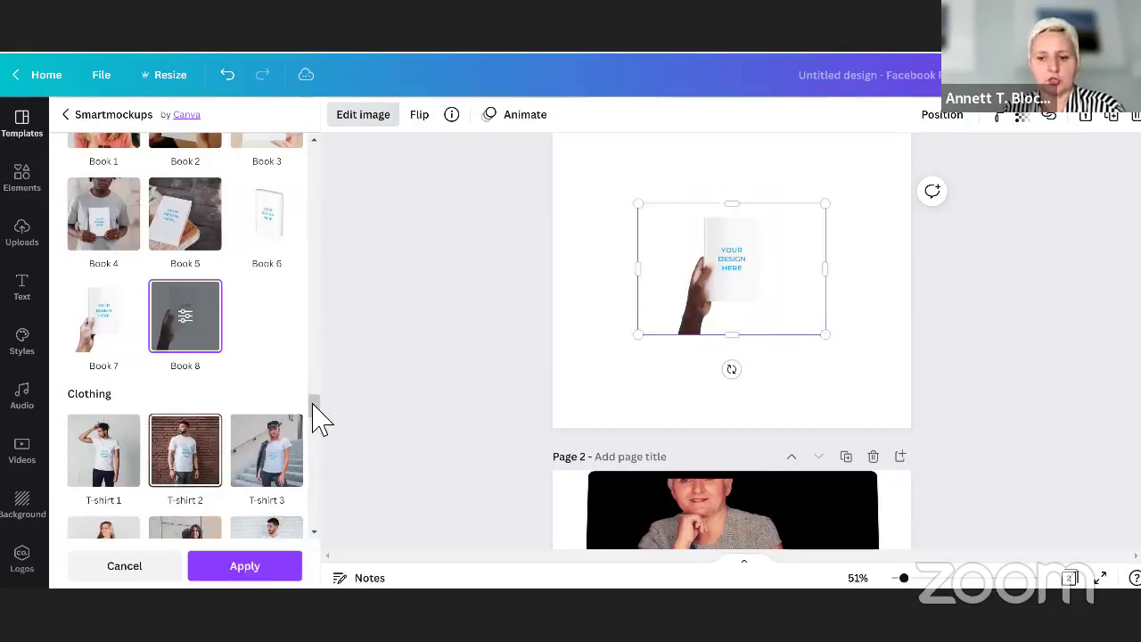
{"action": "scroll", "coordinate": [316, 437], "scroll_direction": "down", "scroll_amount": 3}
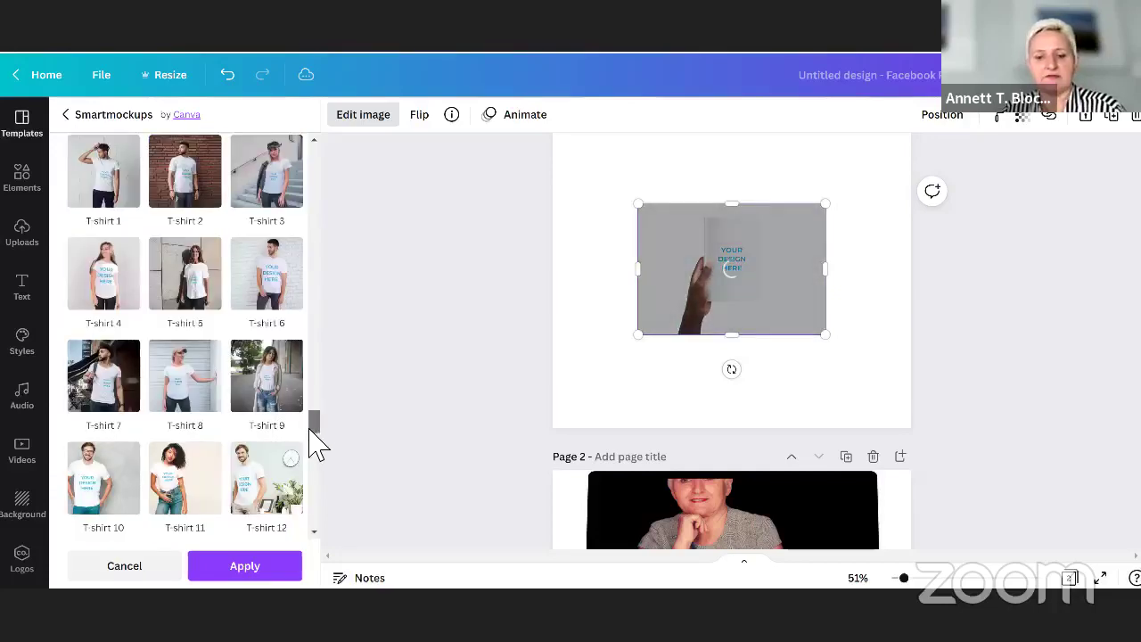
{"action": "scroll", "coordinate": [314, 437], "scroll_direction": "down", "scroll_amount": 5}
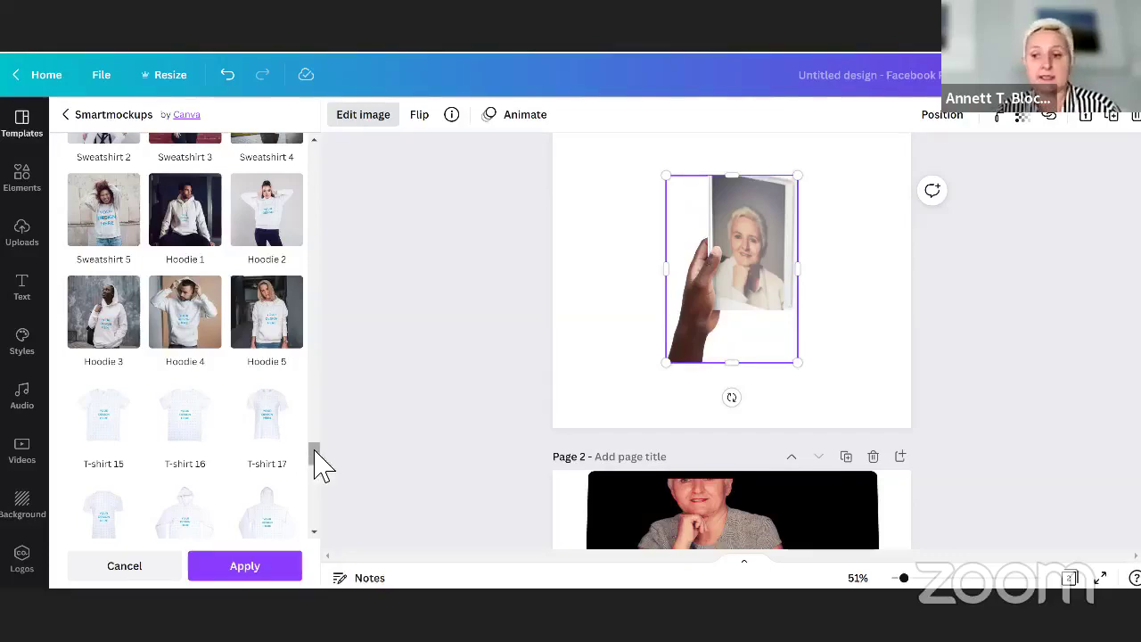
{"action": "left_click_drag", "start_coordinate": [316, 453], "coordinate": [312, 524]}
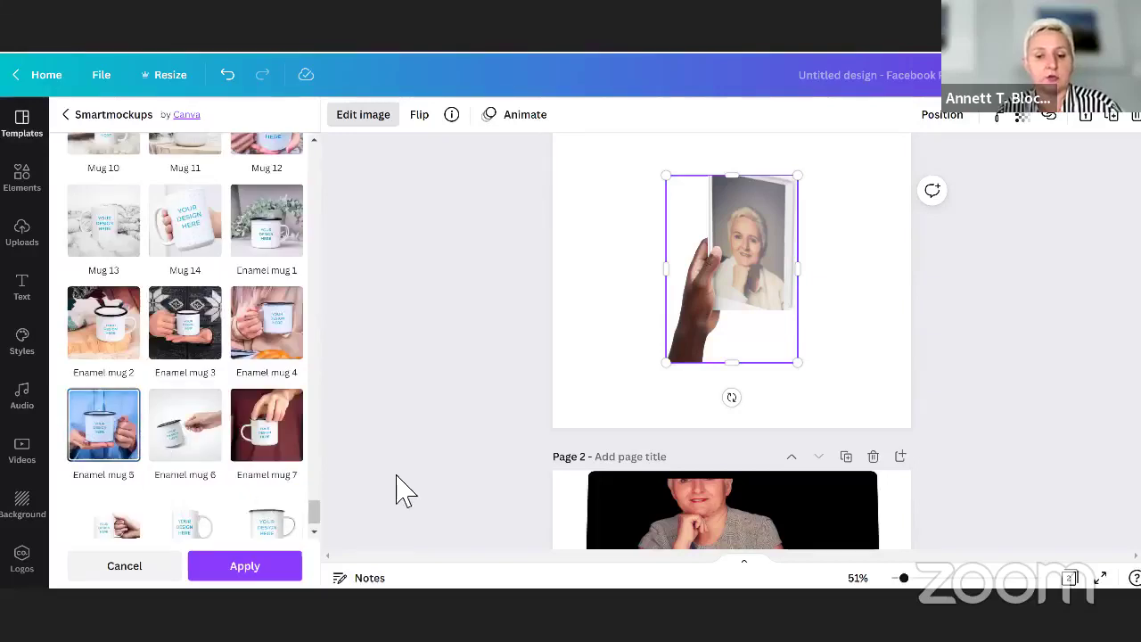
{"action": "left_click_drag", "start_coordinate": [315, 526], "coordinate": [1008, 228]}
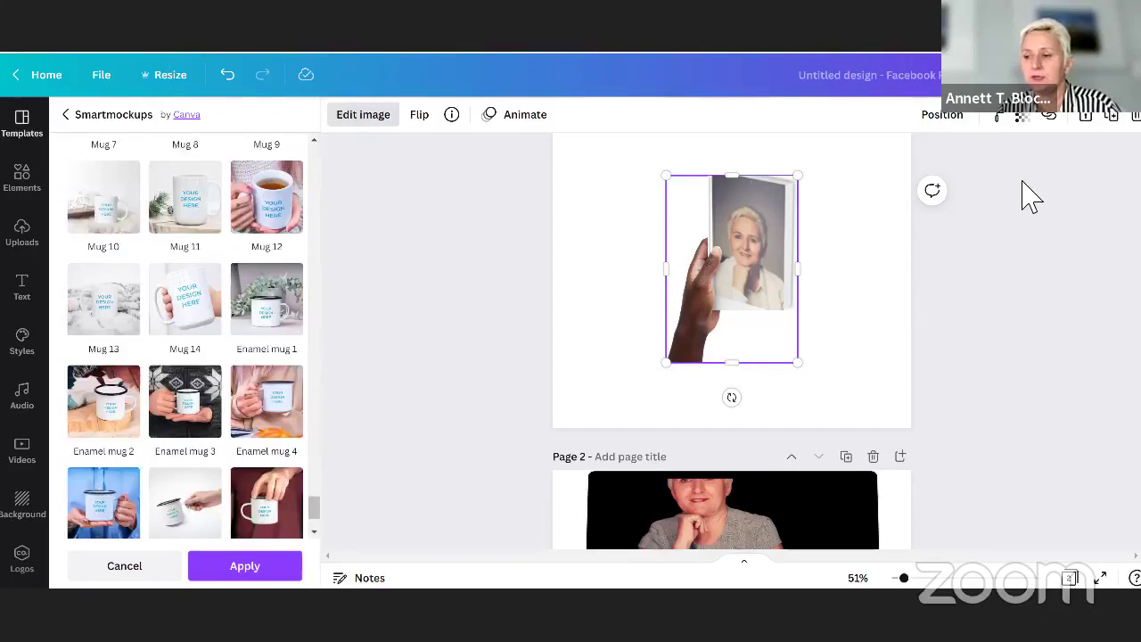
Set up a 940 × 788 px PNG download limited to page 1.
{"action": "left_click", "coordinate": [1092, 75]}
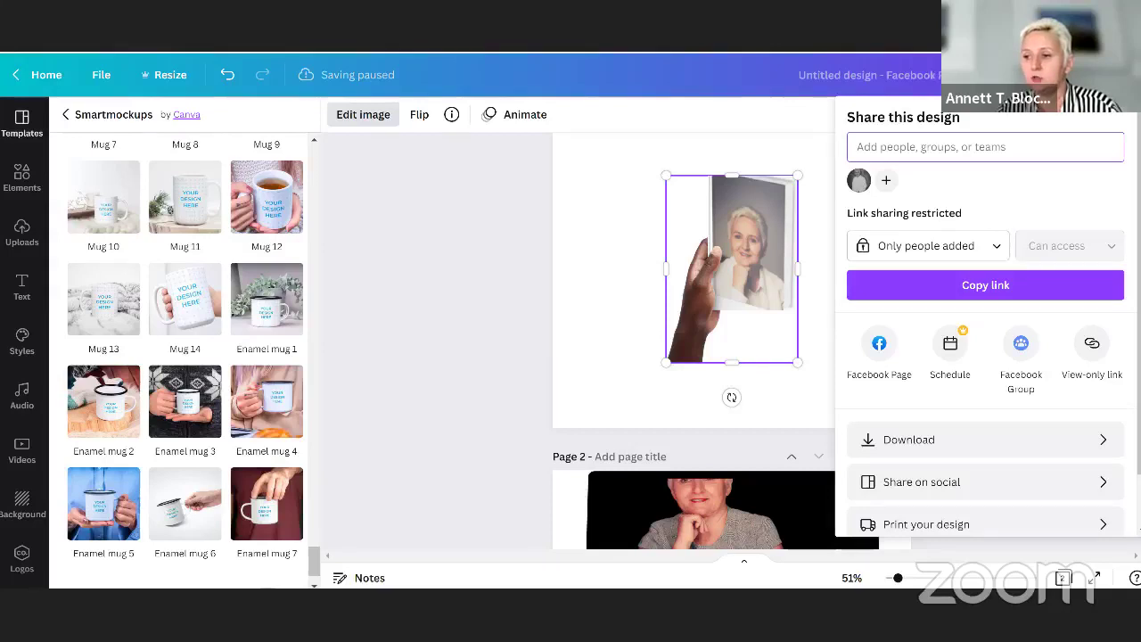
{"action": "left_click", "coordinate": [910, 450]}
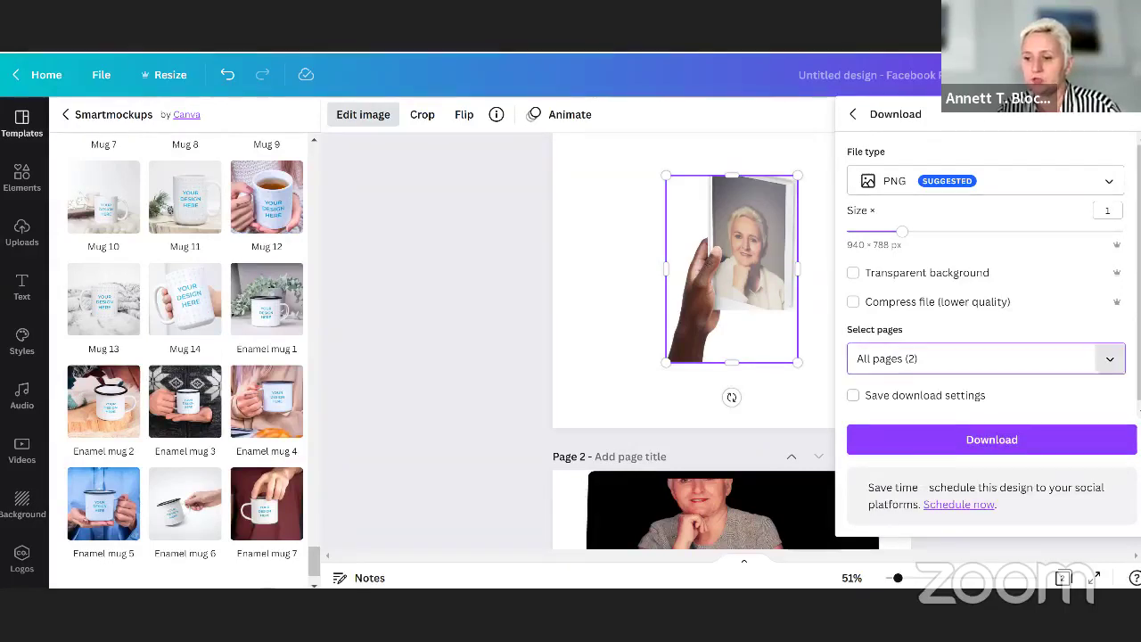
{"action": "left_click", "coordinate": [1095, 360]}
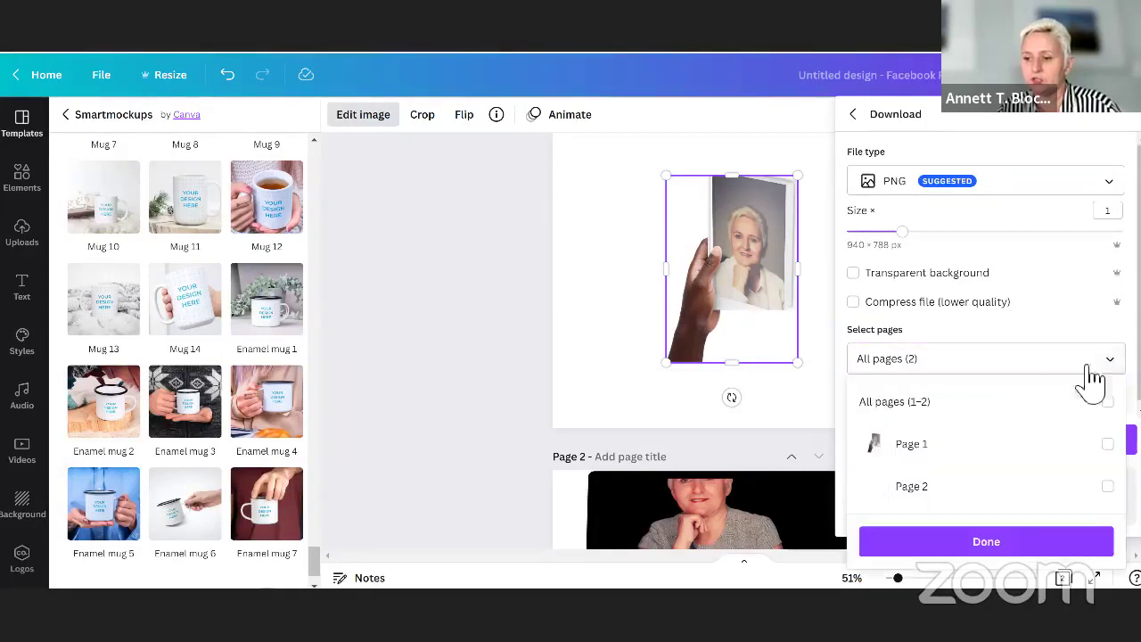
{"action": "left_click", "coordinate": [930, 457]}
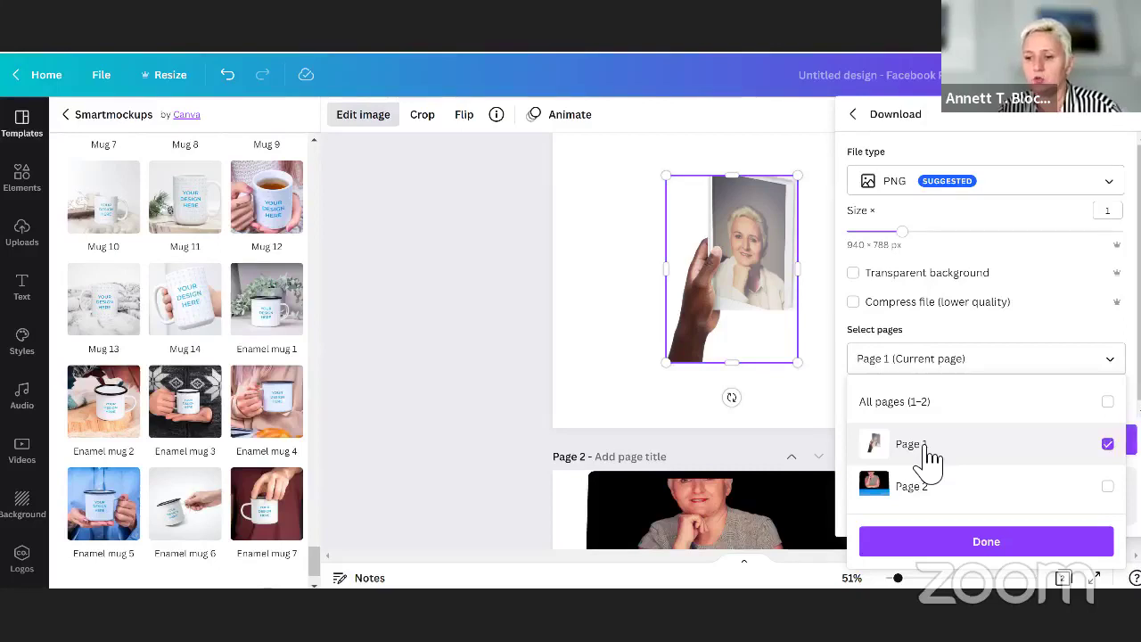
{"action": "left_click", "coordinate": [981, 544]}
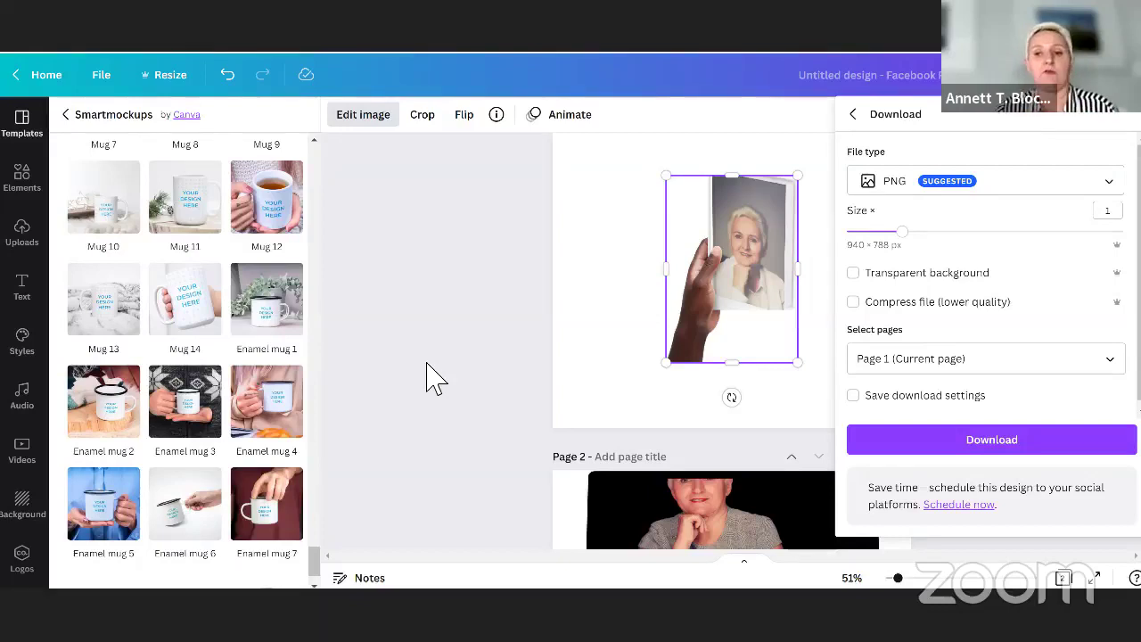
Close the Download panel and reopen Edit image effects down to Smartmockups for the hand-held book photo.
{"action": "left_click", "coordinate": [363, 134]}
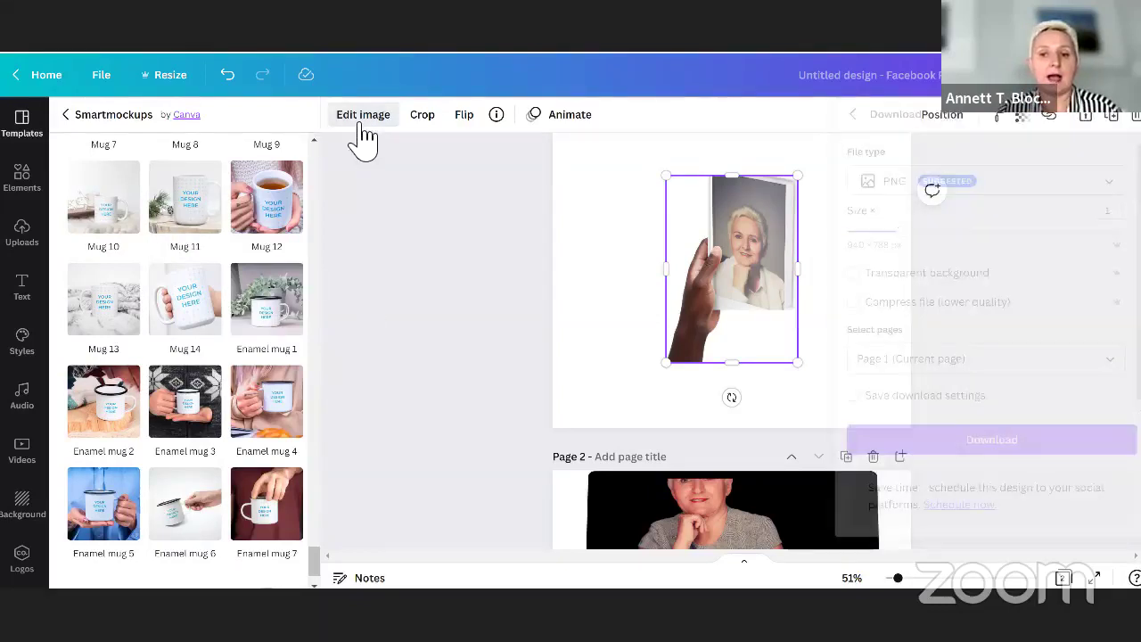
{"action": "left_click", "coordinate": [363, 125]}
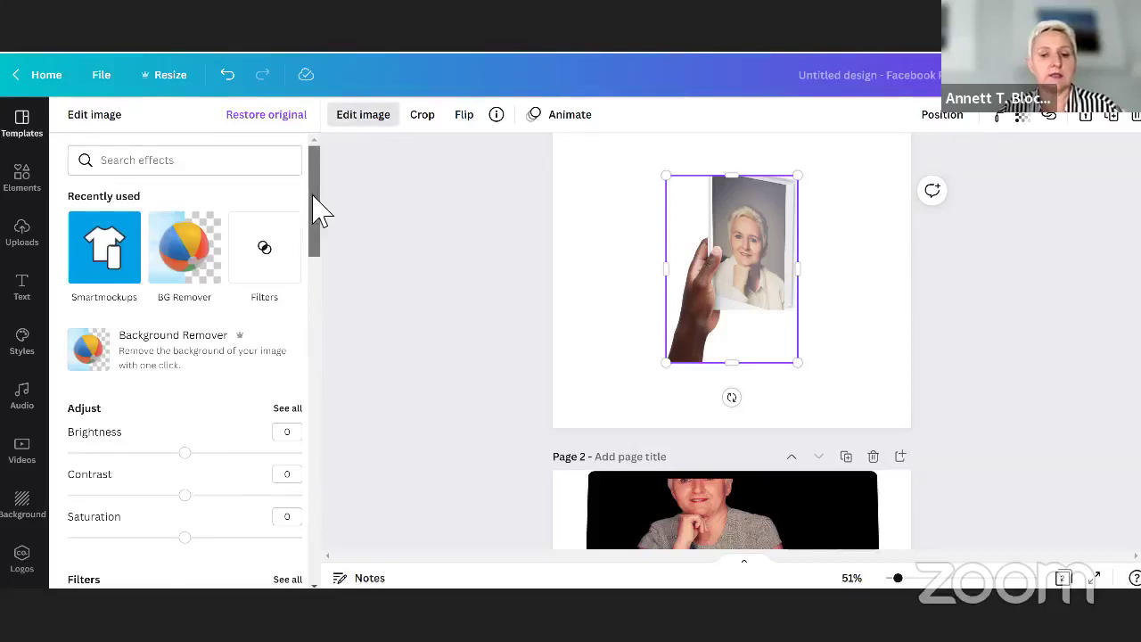
{"action": "left_click_drag", "start_coordinate": [319, 213], "coordinate": [306, 365]}
{"action": "scroll", "coordinate": [306, 365], "scroll_direction": "down", "scroll_amount": 3}
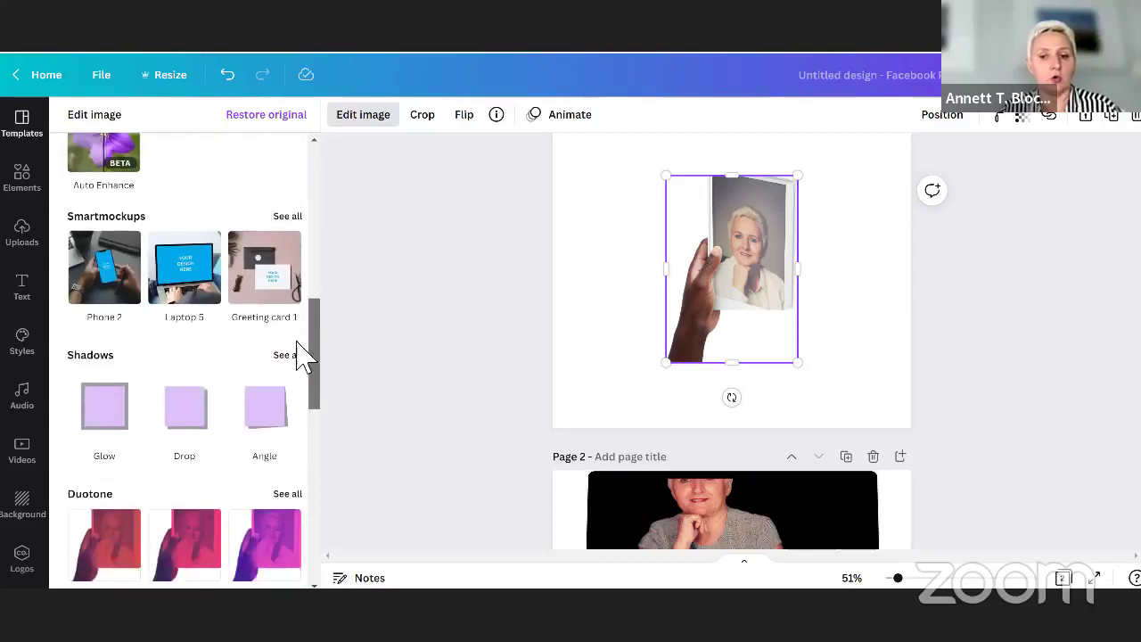